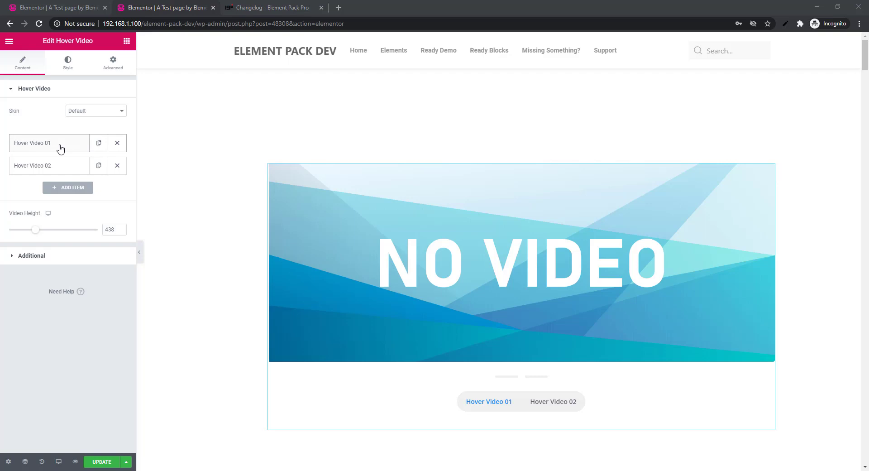
- Set 11.mp4 from the media library as the local video of the Hover Video 01 item
click(60, 147)
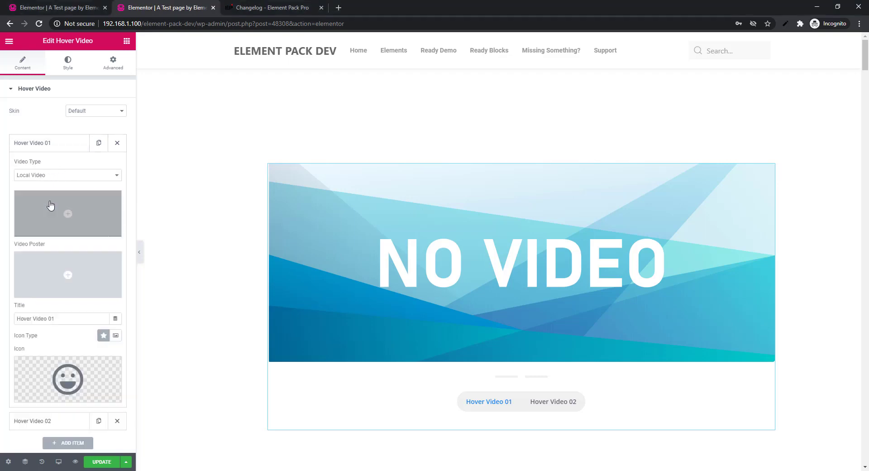
mouse_move(47, 228)
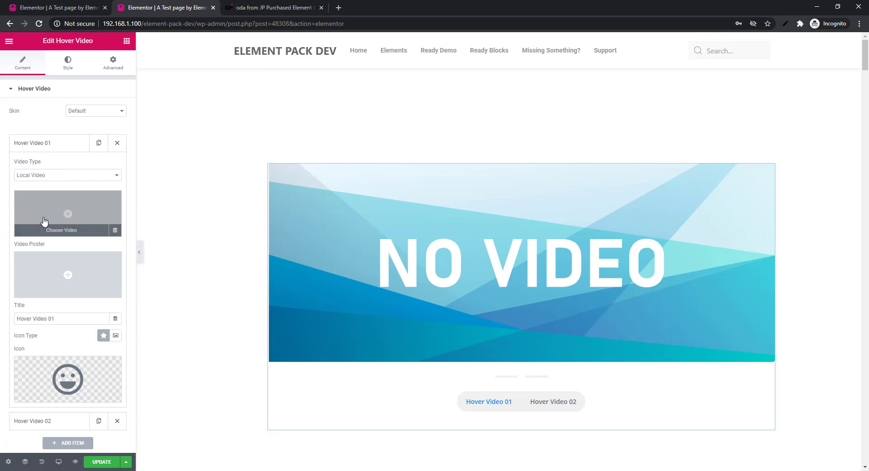
click(44, 221)
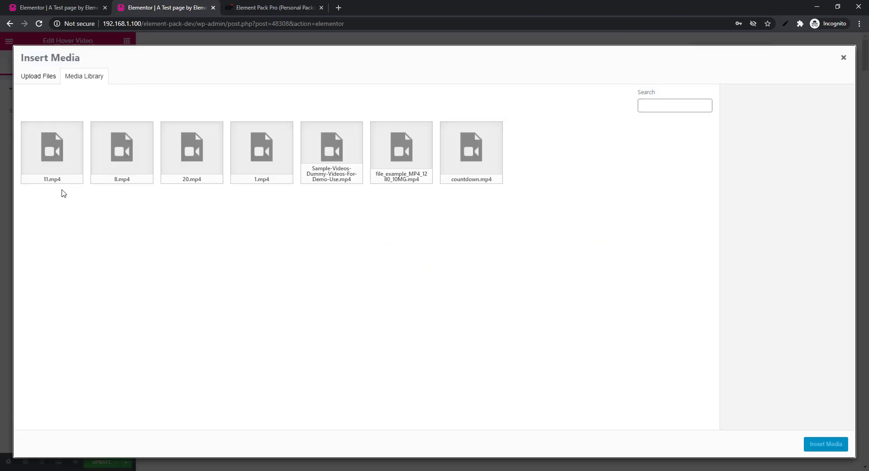
click(55, 171)
click(823, 443)
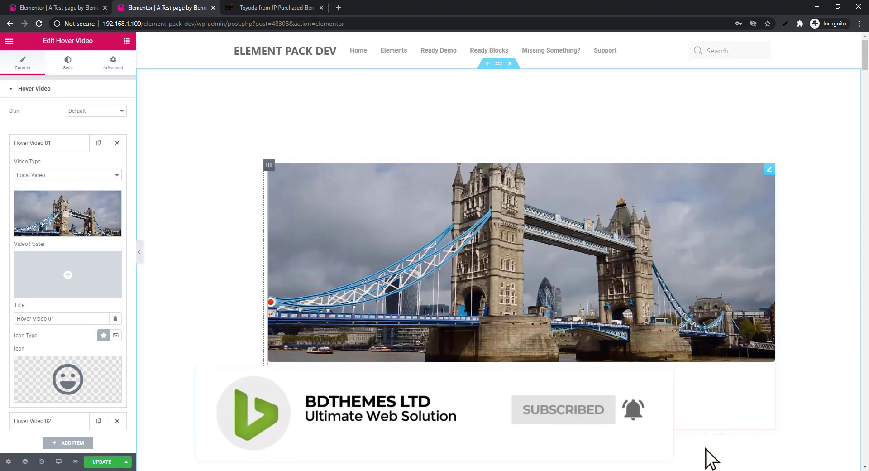
- Set the Tower Bridge image 11.jpg as the video poster of Hover Video 01 and preview the video
mouse_move(64, 271)
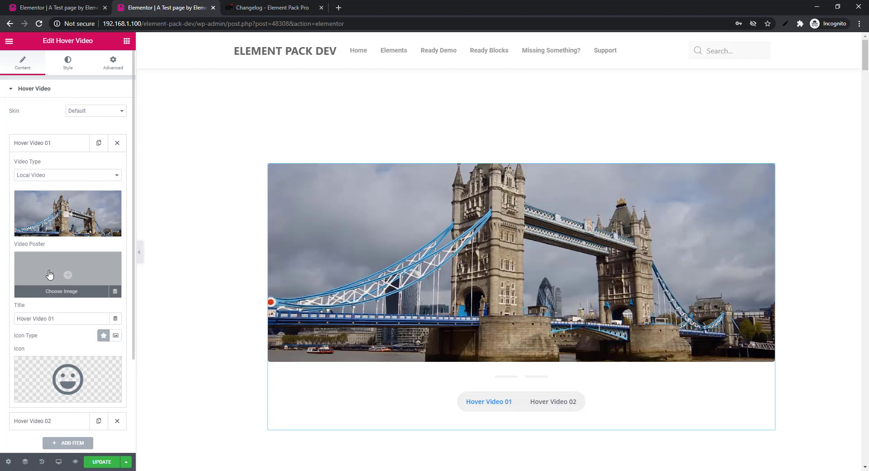
click(50, 275)
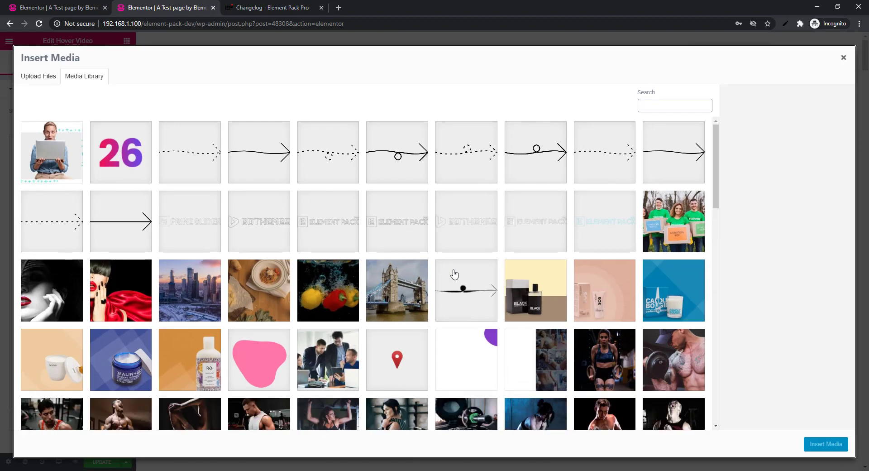
click(398, 292)
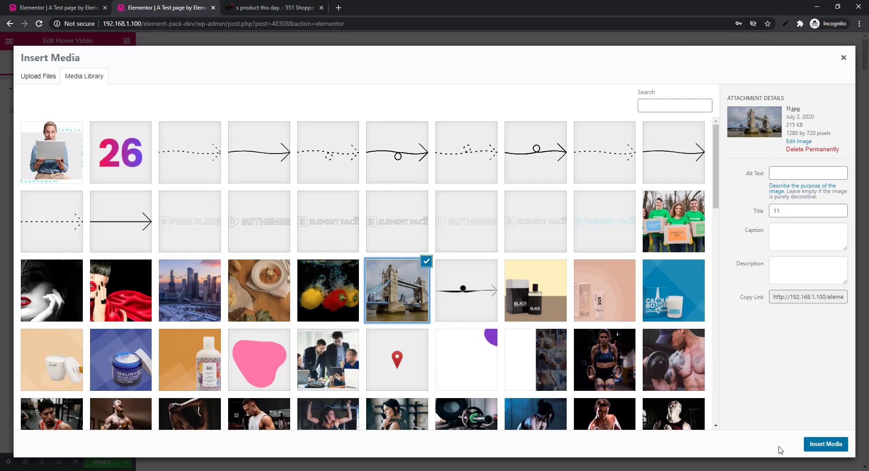
click(818, 446)
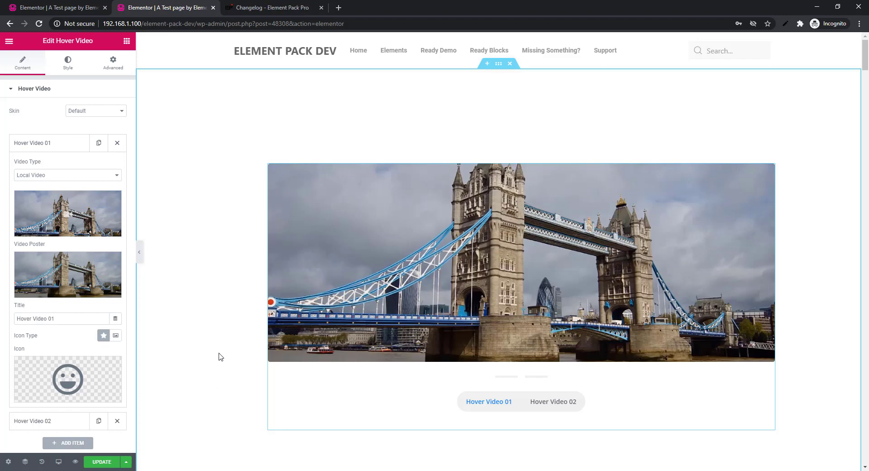
mouse_move(338, 320)
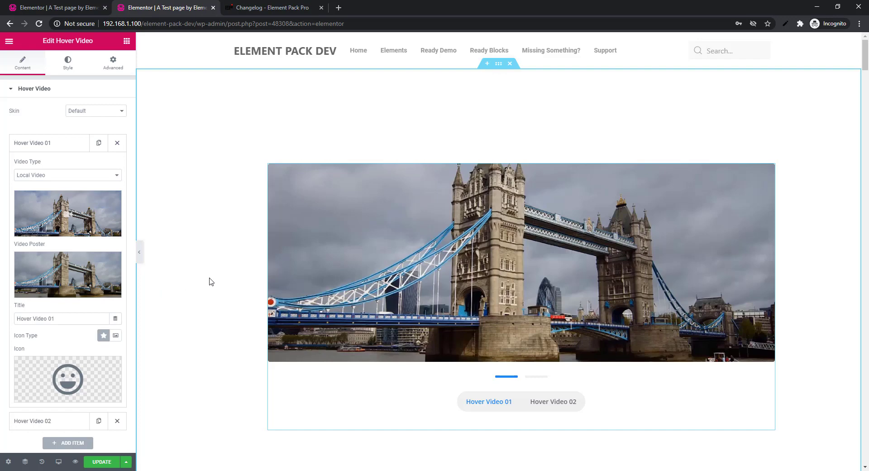
mouse_move(335, 274)
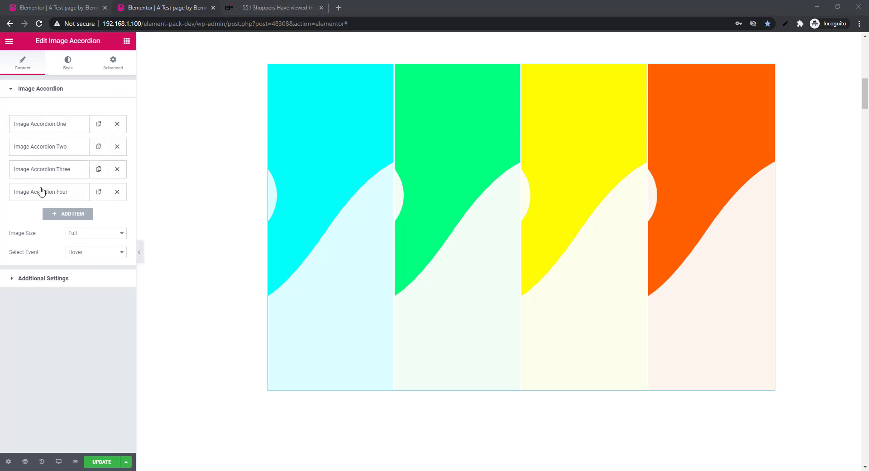
- Replace the background image of Image Accordion One with 08.jpg, the woman in the yellow dress, from the media library
click(42, 129)
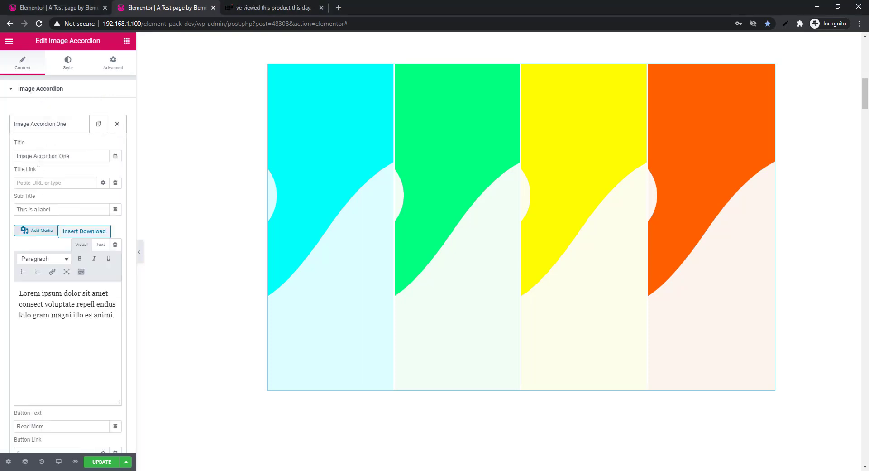
drag(71, 156, 6, 167)
click(63, 185)
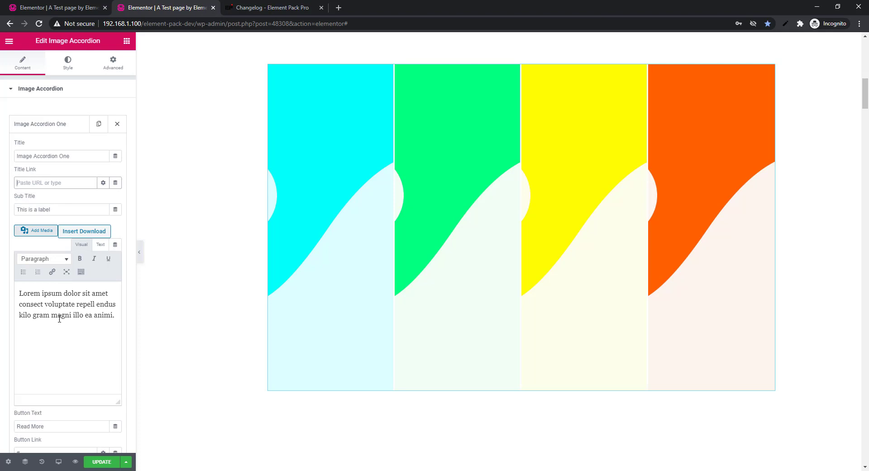
scroll(65, 423, down, 3)
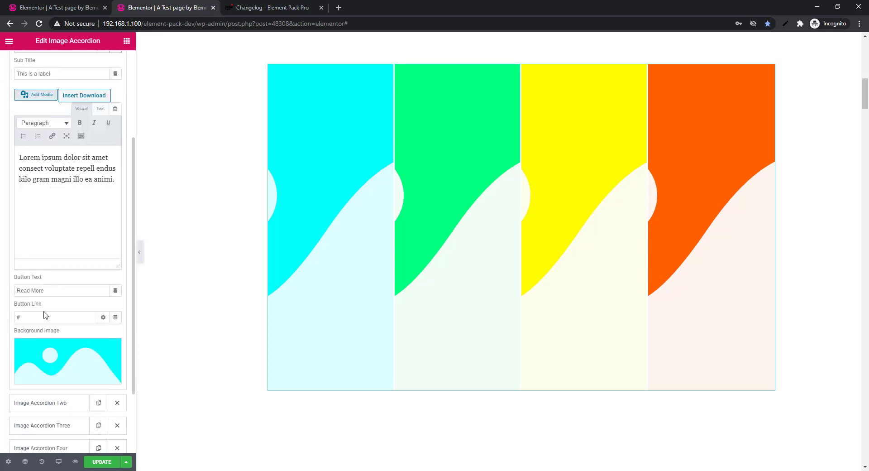
mouse_move(59, 361)
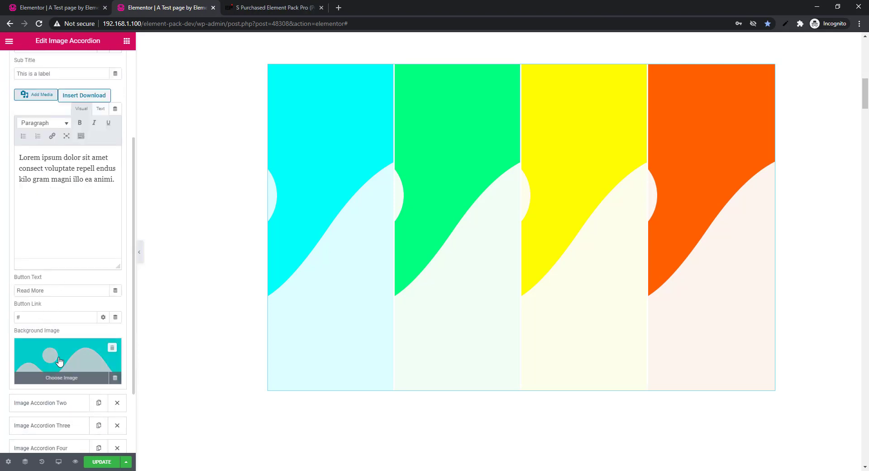
click(59, 361)
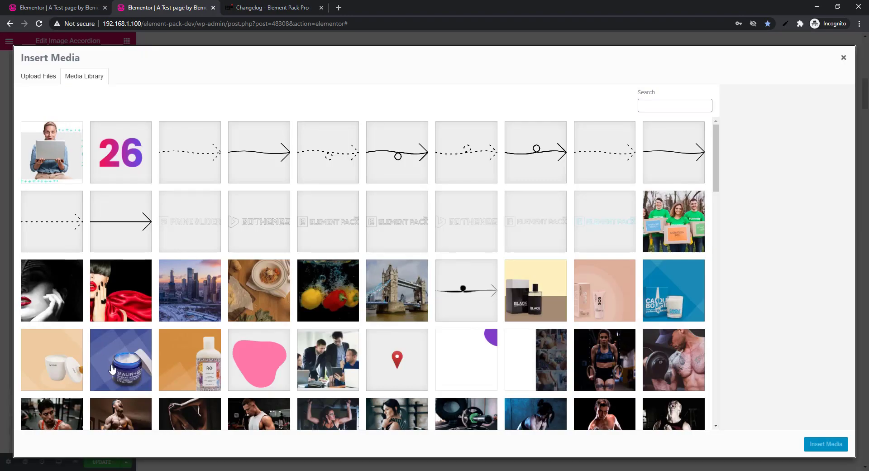
scroll(113, 369, down, 7)
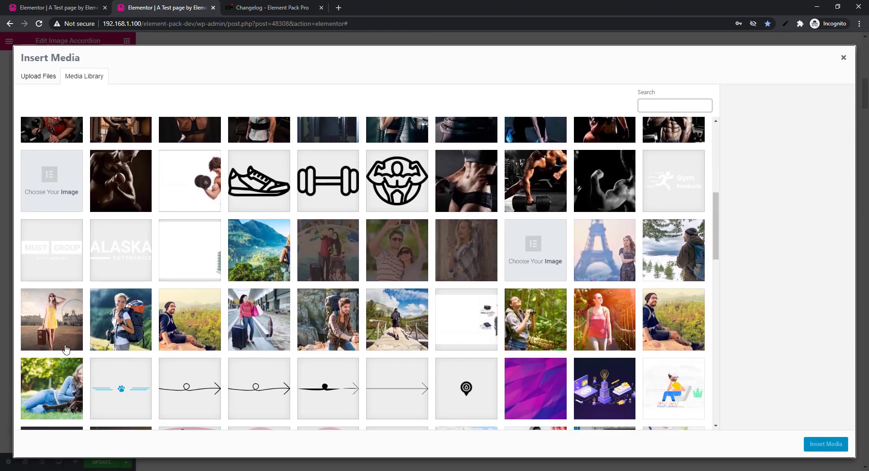
click(54, 333)
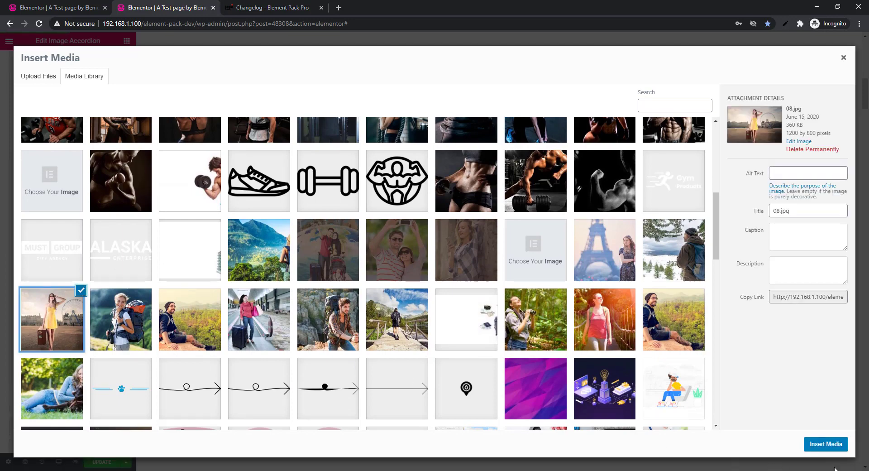
click(825, 444)
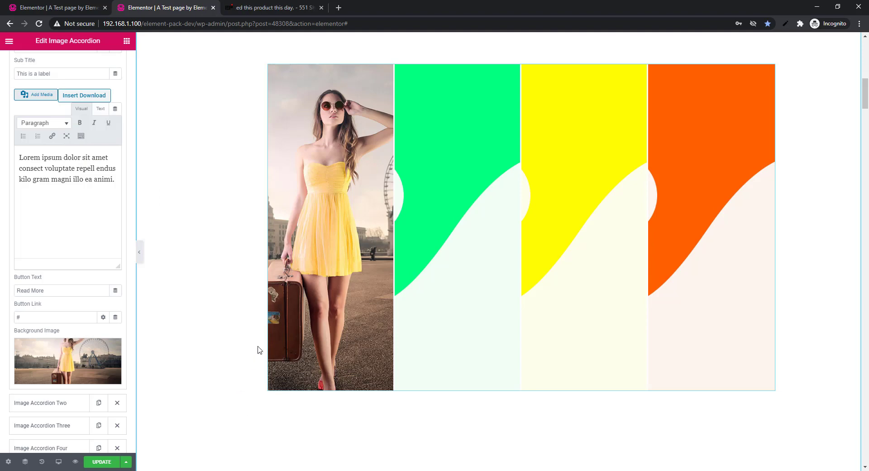
mouse_move(374, 235)
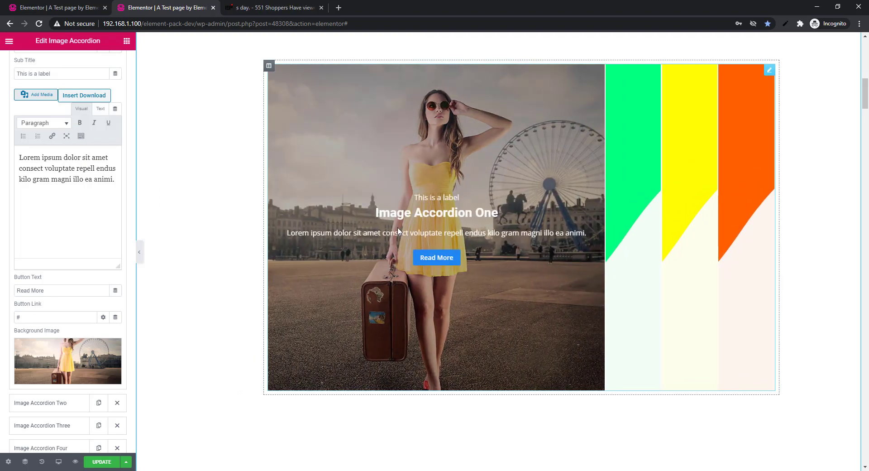
- Collapse the Image Accordion One settings and preview how each of the four accordion panels expands
scroll(20, 177, up, 3)
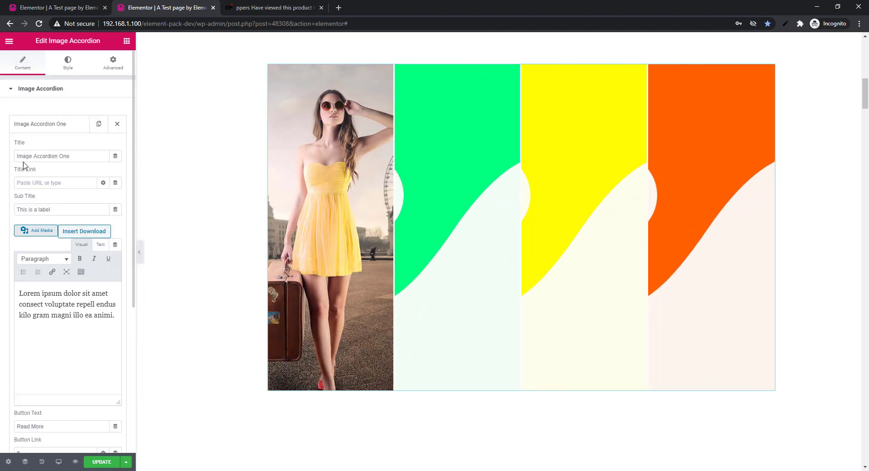
click(43, 127)
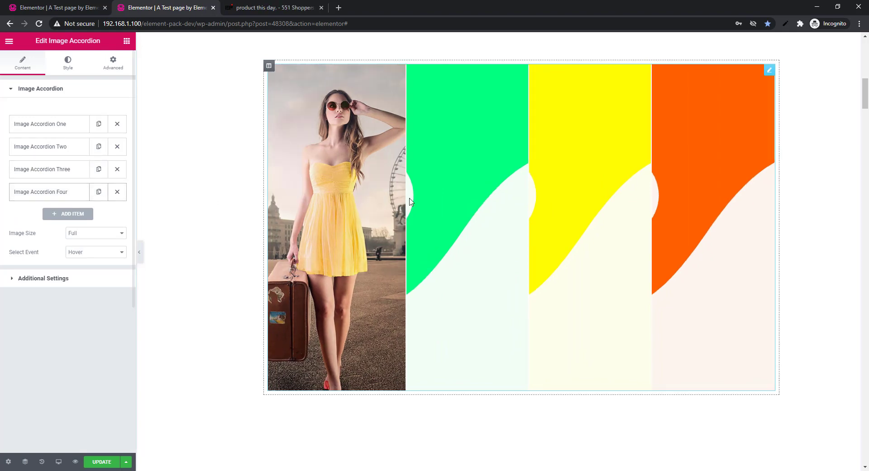
mouse_move(498, 199)
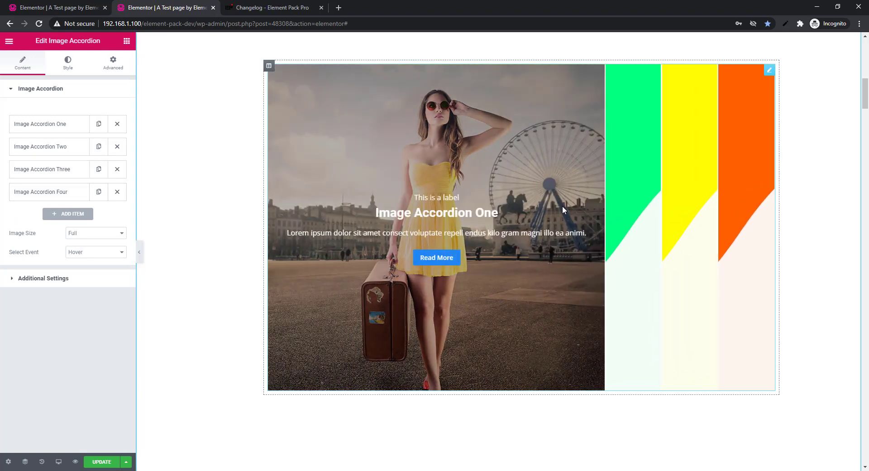
mouse_move(612, 217)
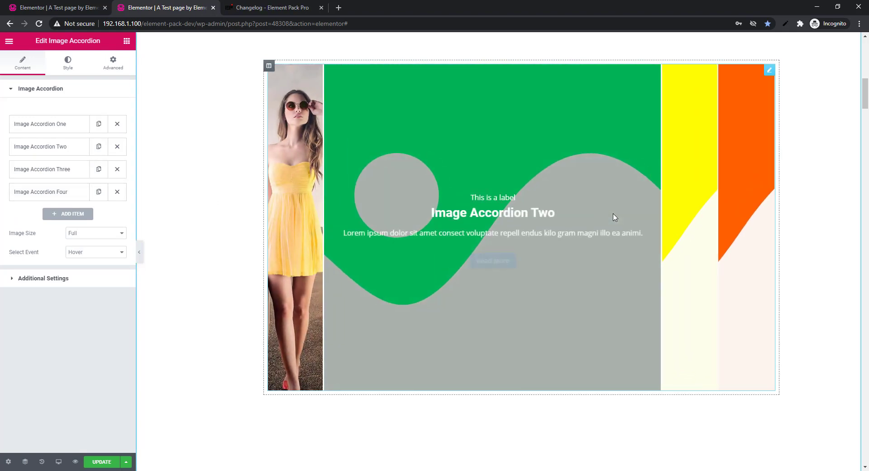
mouse_move(670, 225)
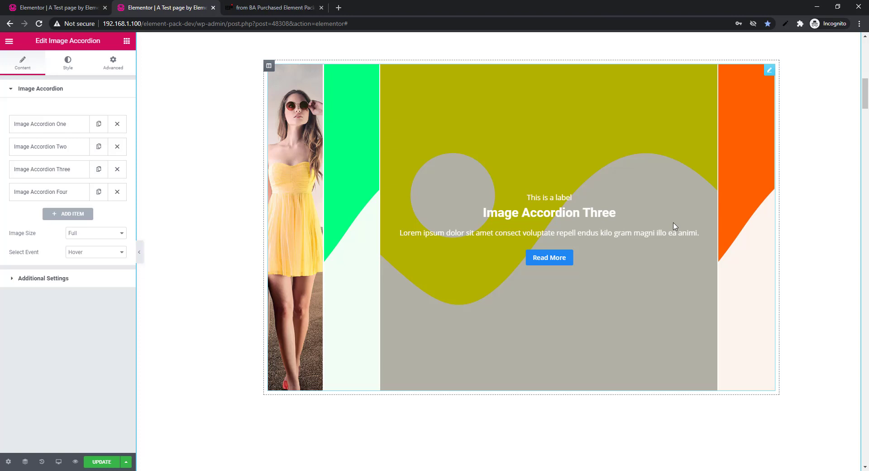
mouse_move(729, 238)
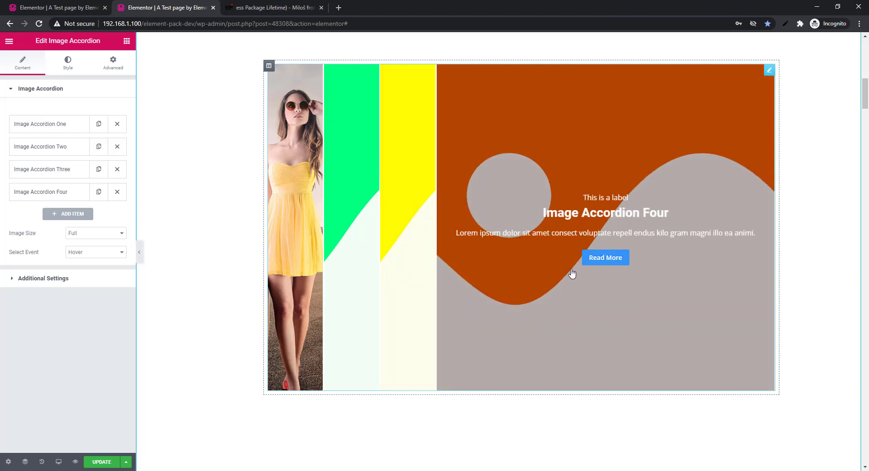
mouse_move(429, 259)
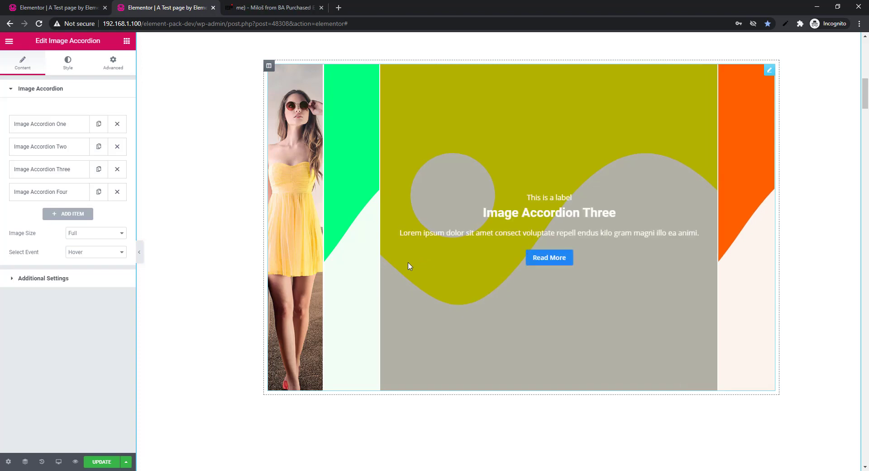
mouse_move(312, 254)
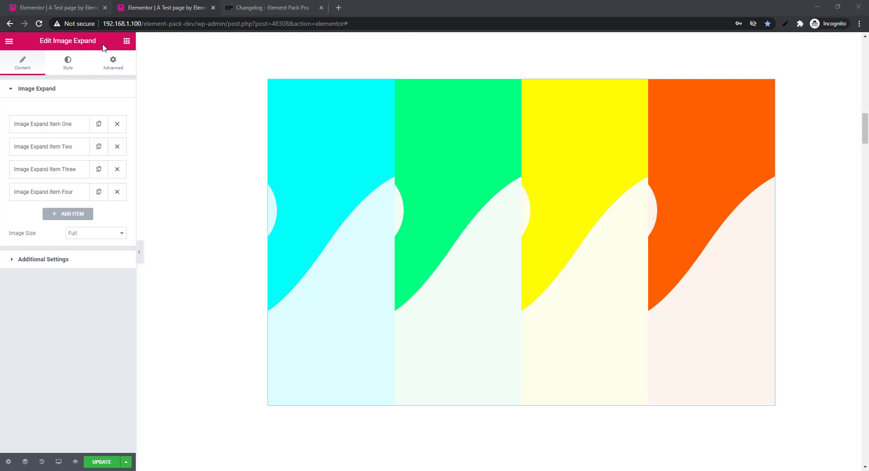
- Preview Image Expand Item One and replace its background image with slide-01-1.jpg from the media library
click(341, 216)
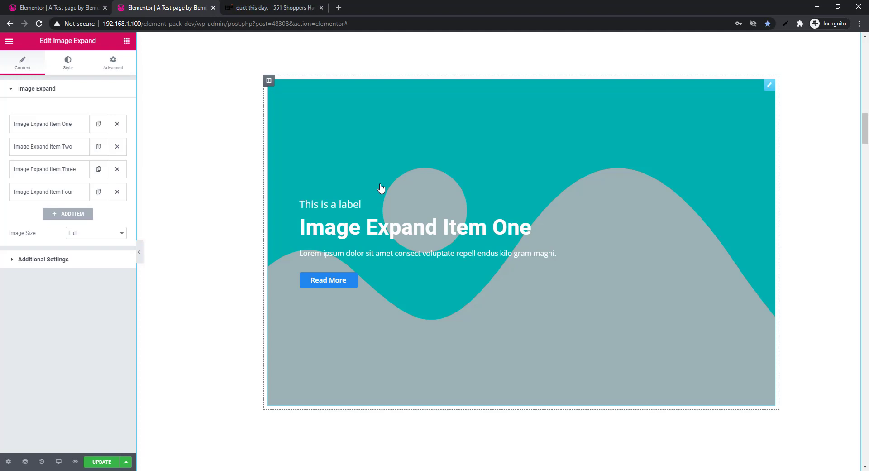
click(67, 130)
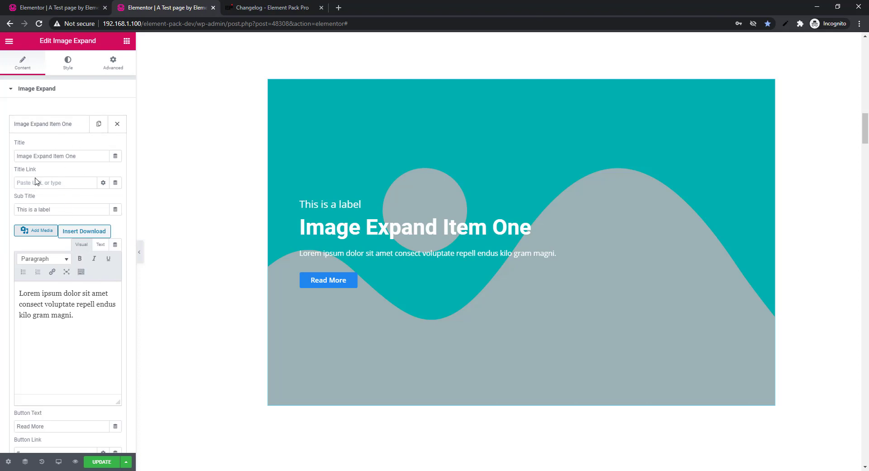
scroll(63, 274, down, 1)
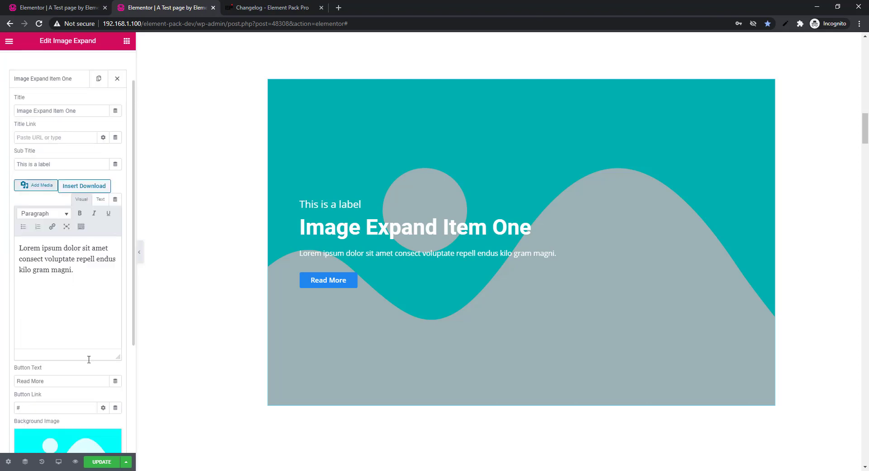
scroll(80, 344, down, 3)
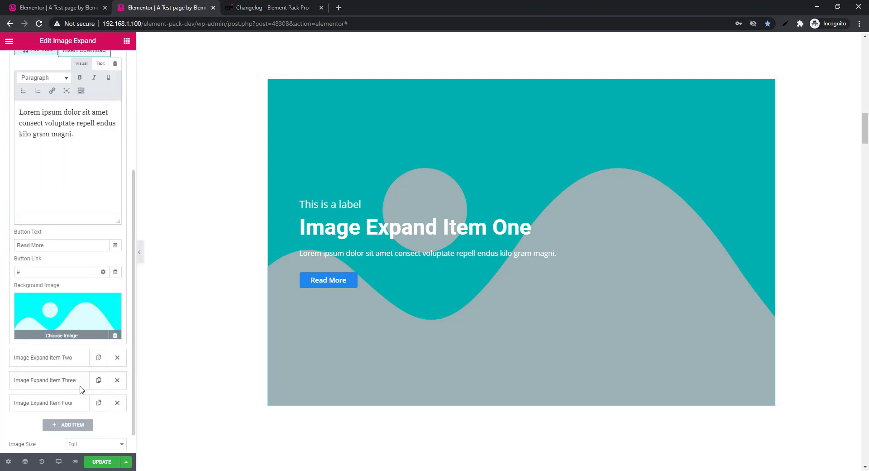
click(65, 318)
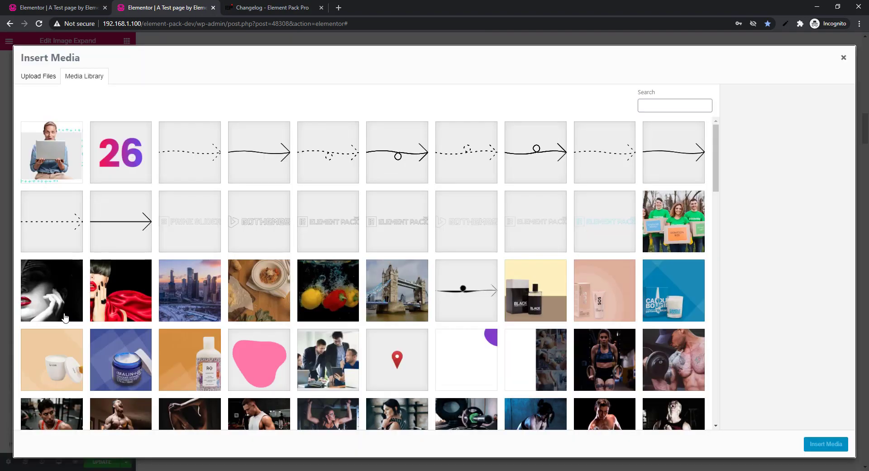
click(312, 362)
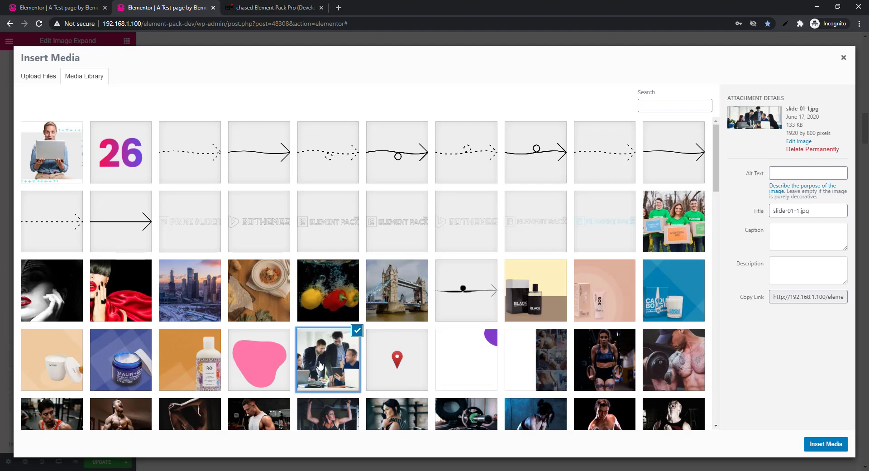
click(819, 446)
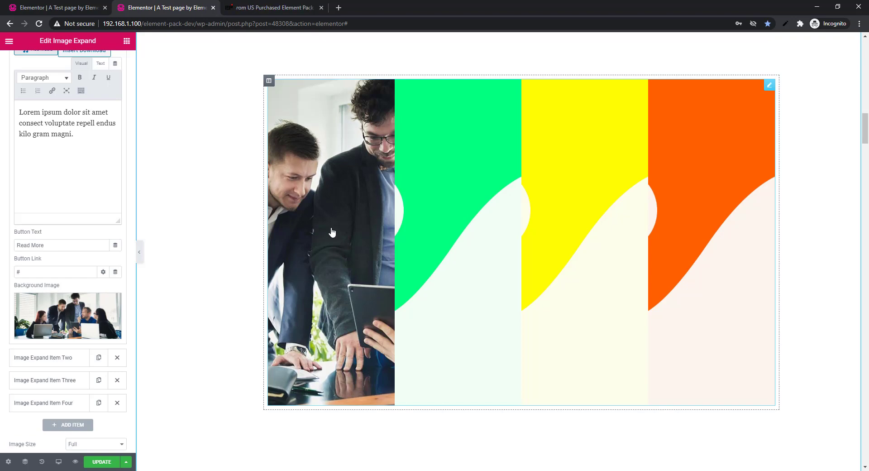
mouse_move(331, 231)
mouse_move(450, 278)
mouse_move(608, 302)
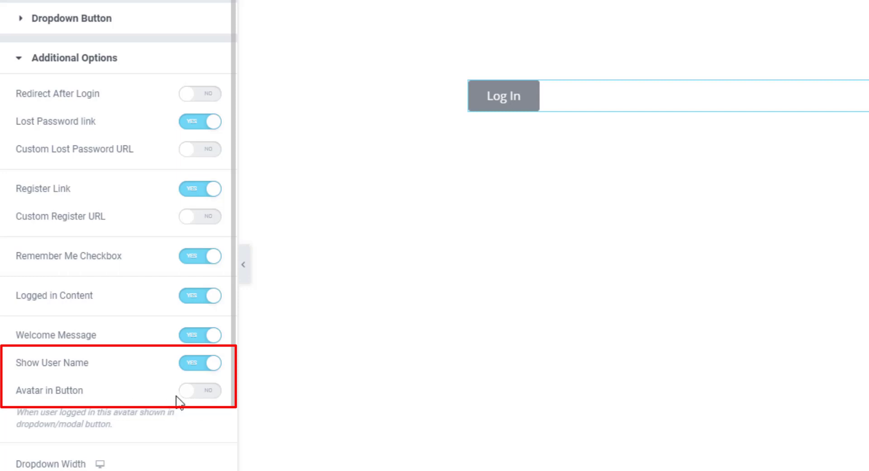
- Enable Avatar in Button and disable Welcome Message in the User Login widget's additional options
click(201, 392)
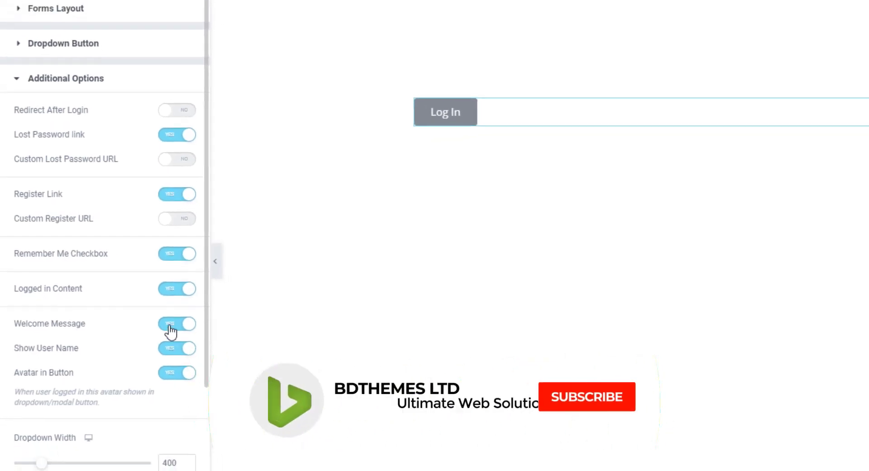
click(170, 324)
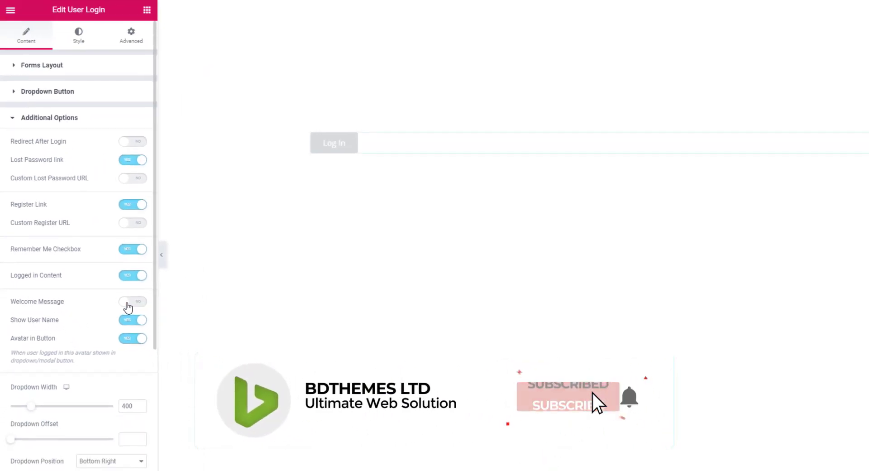
scroll(83, 357, down, 3)
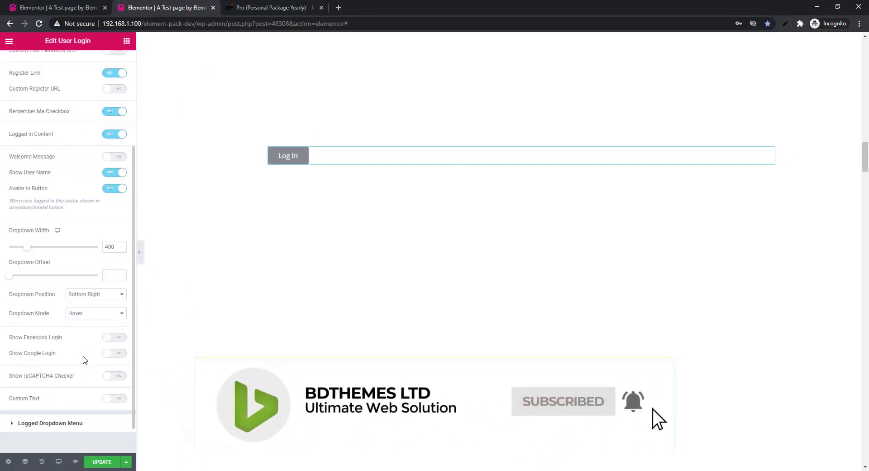
- Update the page and preview the User Login button with its user name and avatar
click(99, 462)
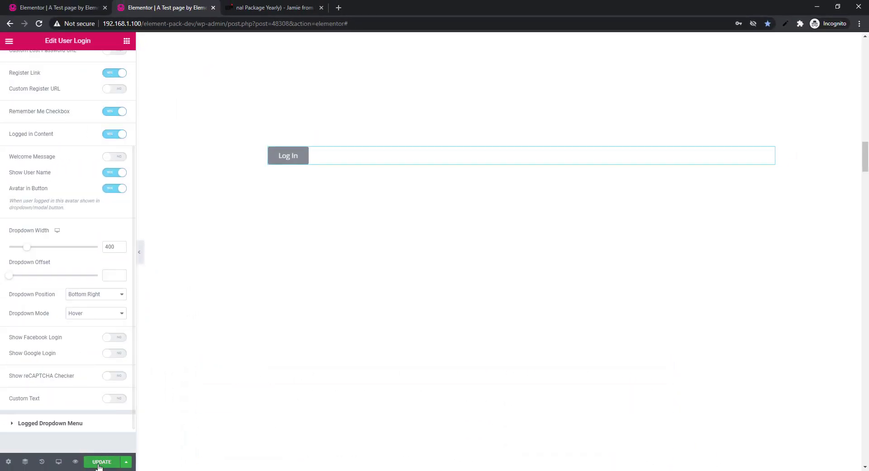
click(75, 462)
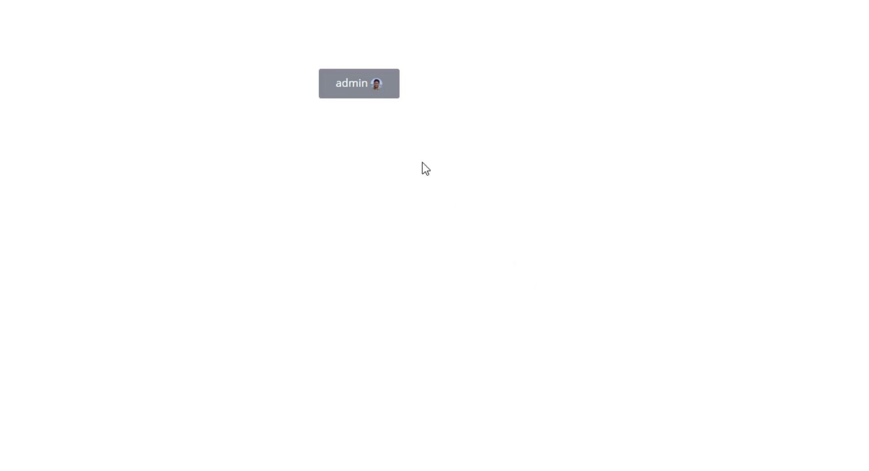
mouse_move(375, 90)
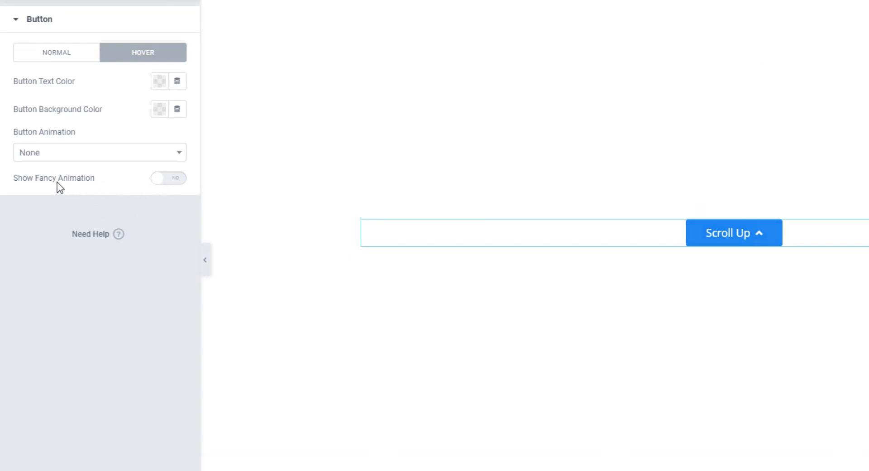
- Enable Show Fancy Animation for the Scroll Up button's hover style and choose the Shadow Pulse animation
click(176, 180)
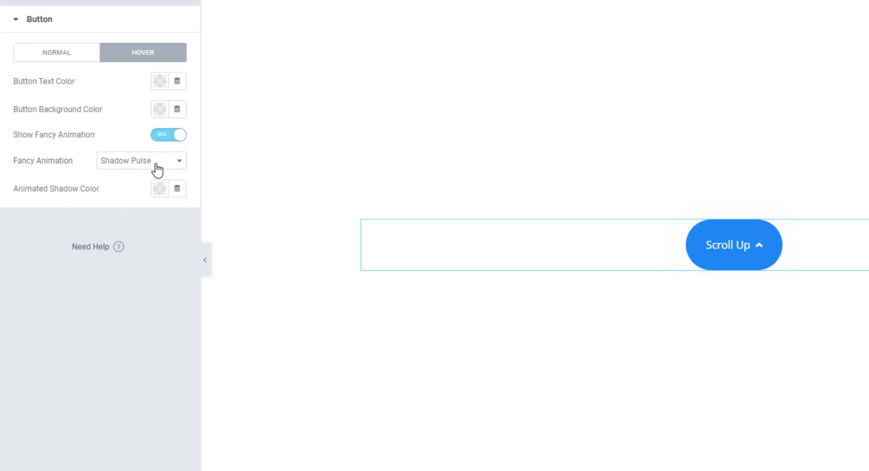
click(180, 167)
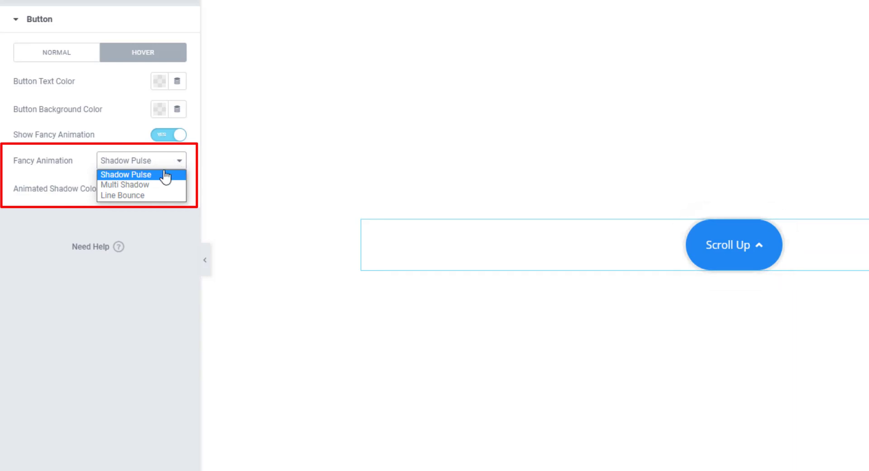
click(140, 176)
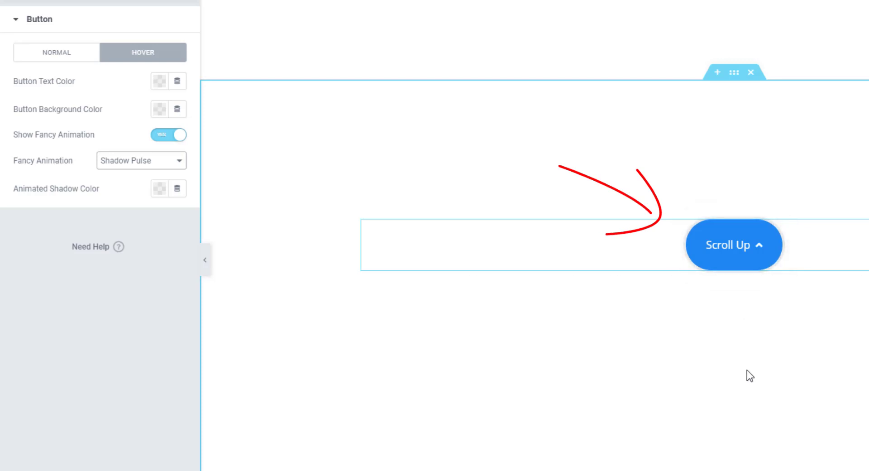
- Try the Multi Shadow and Line Bounce animations on the Scroll Up button and view the Animated Border Color choices
click(176, 161)
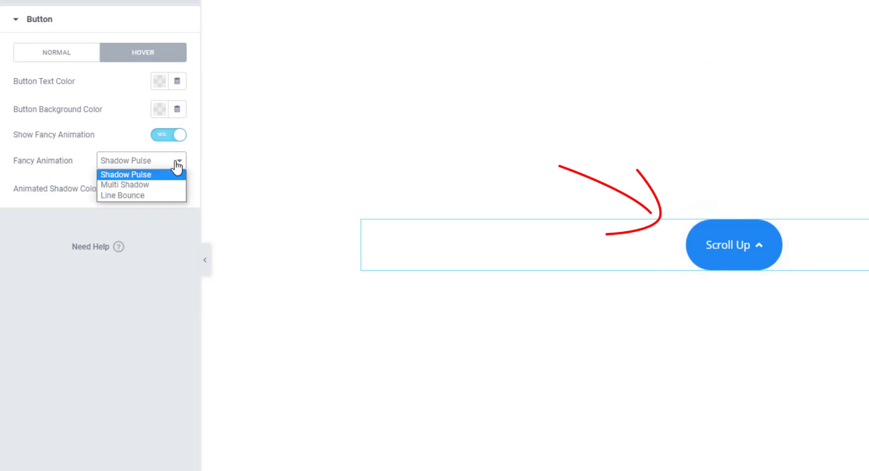
click(152, 184)
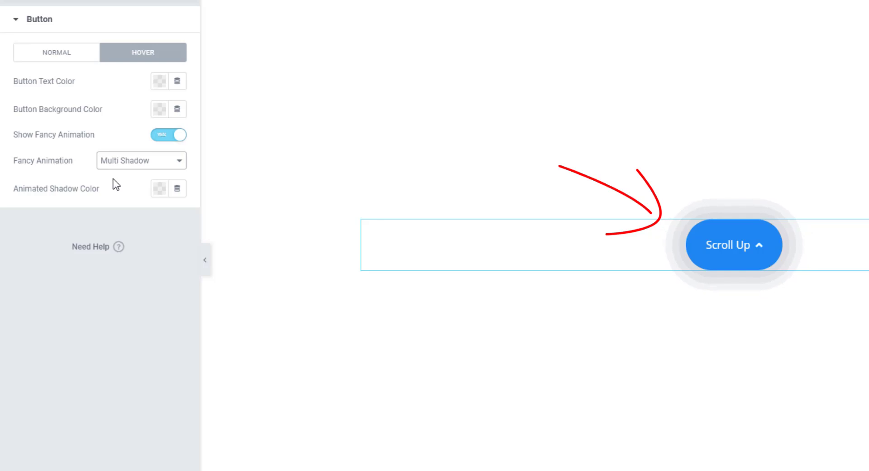
click(184, 161)
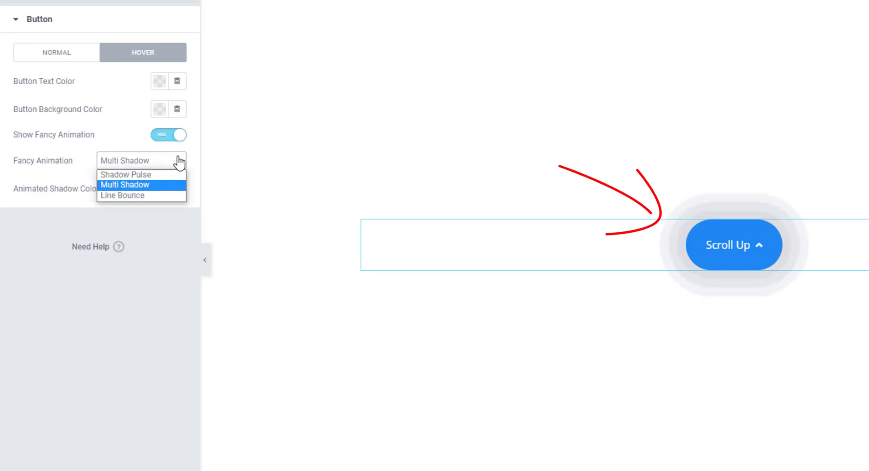
click(135, 196)
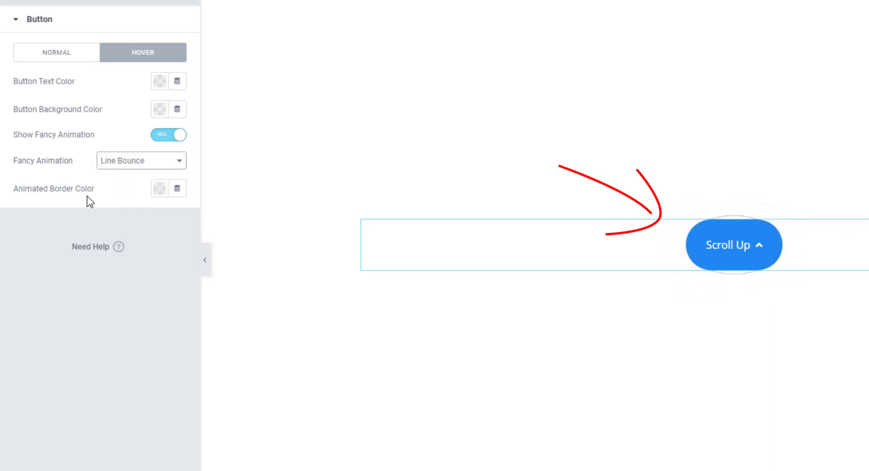
click(159, 190)
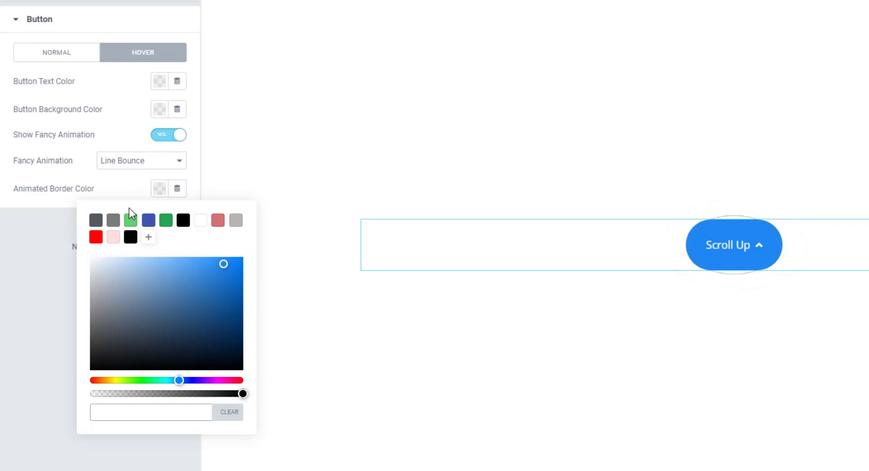
click(124, 191)
- Set the Scroll Up button's Fancy Animation to Multi Shadow and open its Animated Shadow Color choices
click(180, 162)
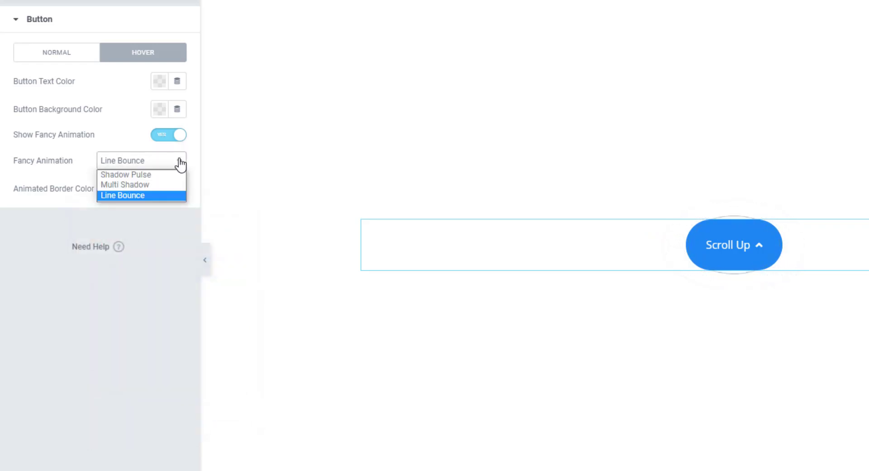
click(147, 185)
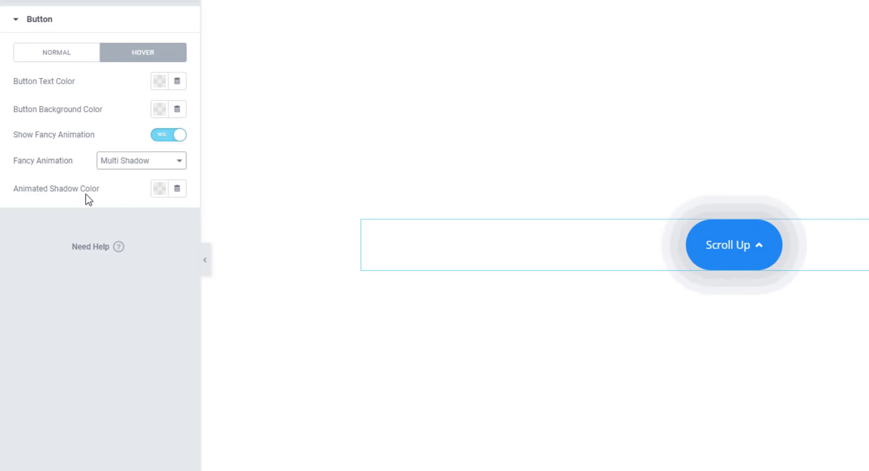
click(160, 190)
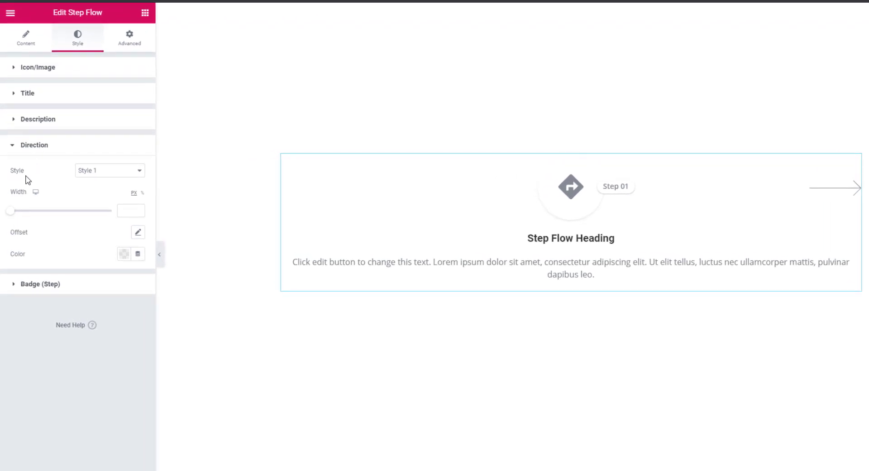
- Change the Step Flow direction arrow to Style 2 for a preview, followed by Style 3
click(138, 172)
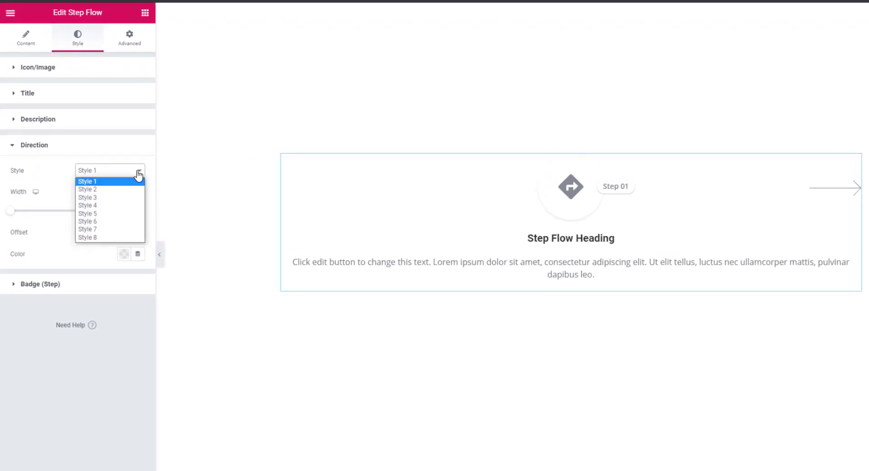
click(92, 189)
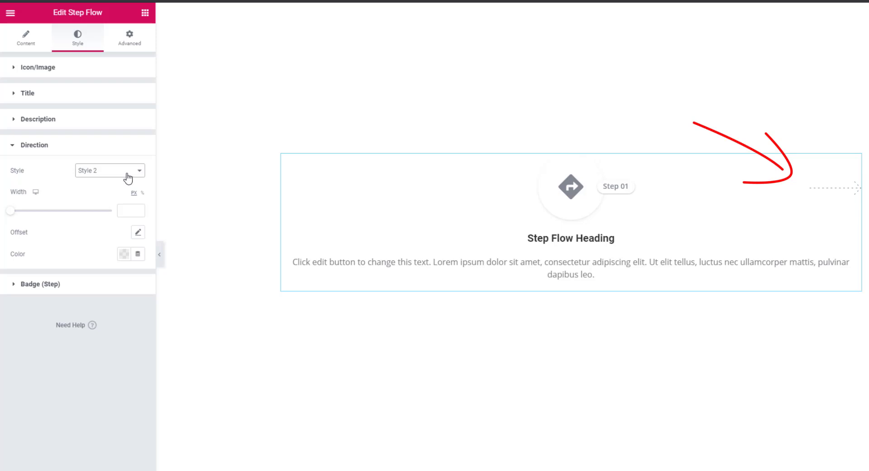
click(128, 177)
click(104, 197)
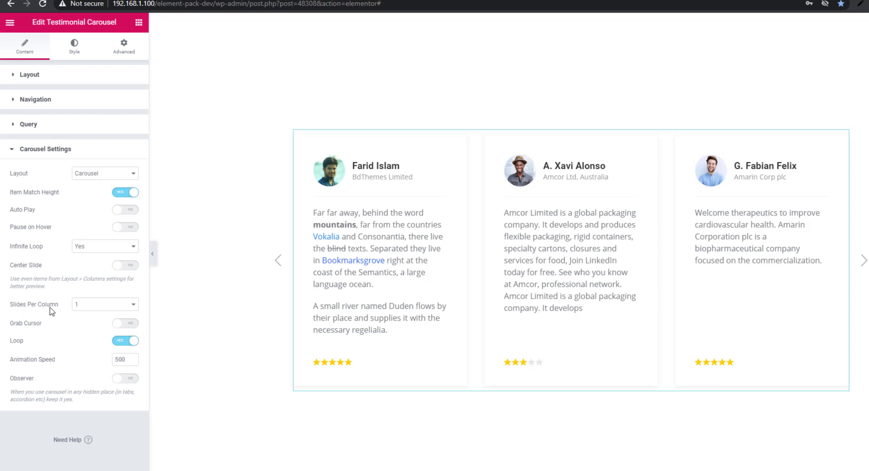
- Set Slides Per Column to 2 in the Testimonial Carousel settings and preview the stacked rows of testimonials
click(131, 306)
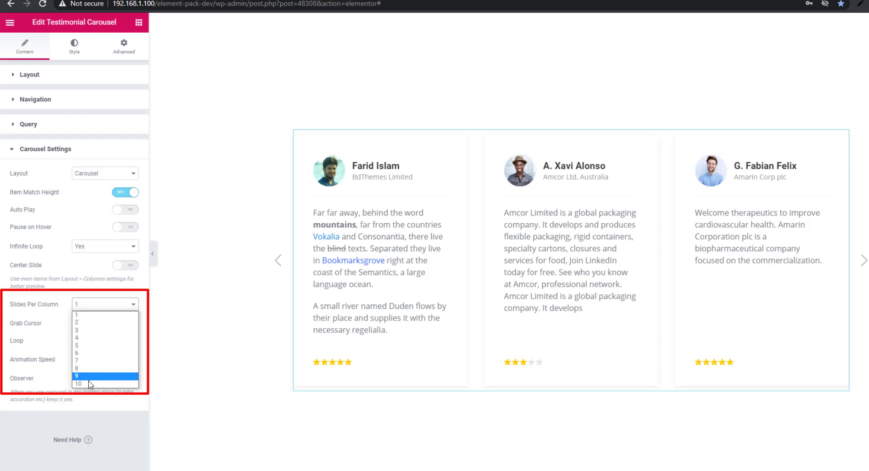
click(80, 323)
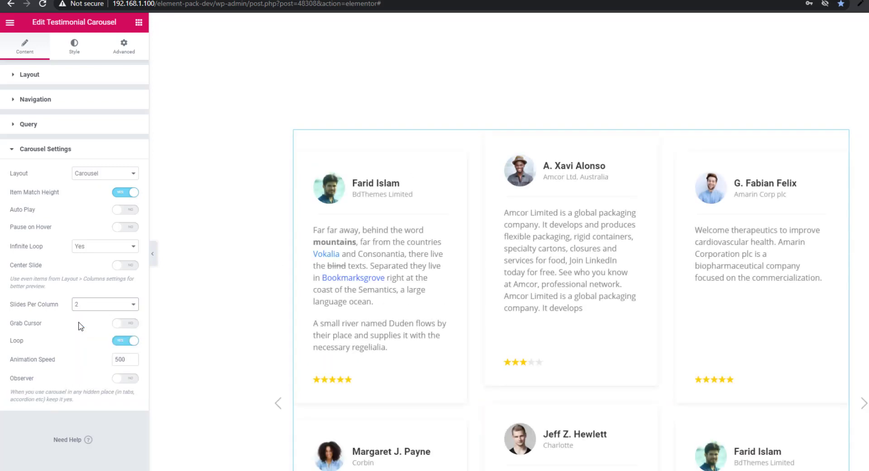
scroll(389, 353, down, 3)
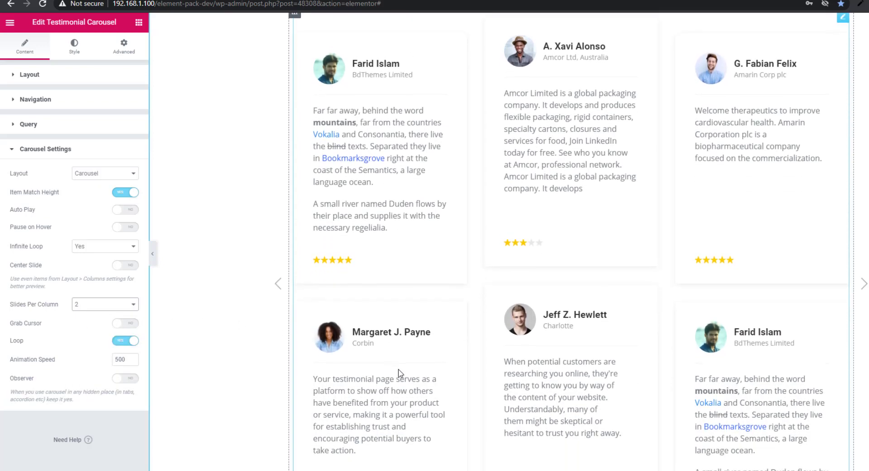
scroll(394, 374, down, 3)
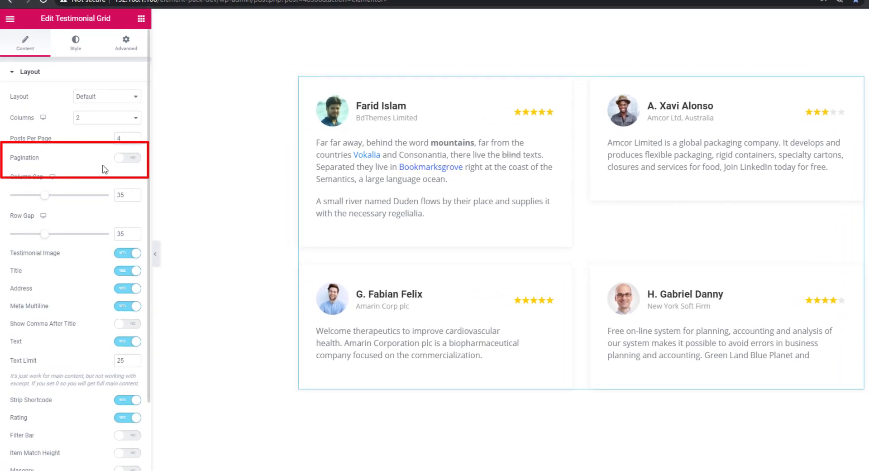
- Enable Pagination in the Testimonial Grid's layout settings
click(129, 159)
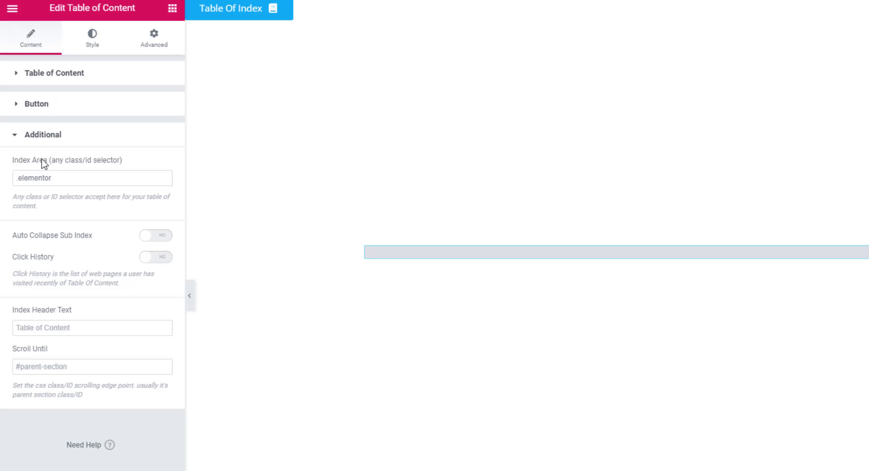
- Set the Table of Content's Index Header Text to "My first Index" and open the Table Of Index to preview it
click(51, 328)
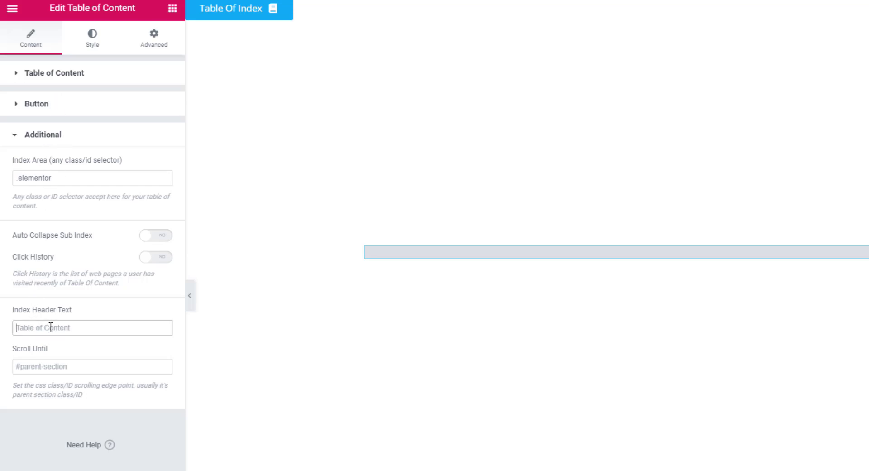
text(My)
key(BackSpace)
key(BackSpace)
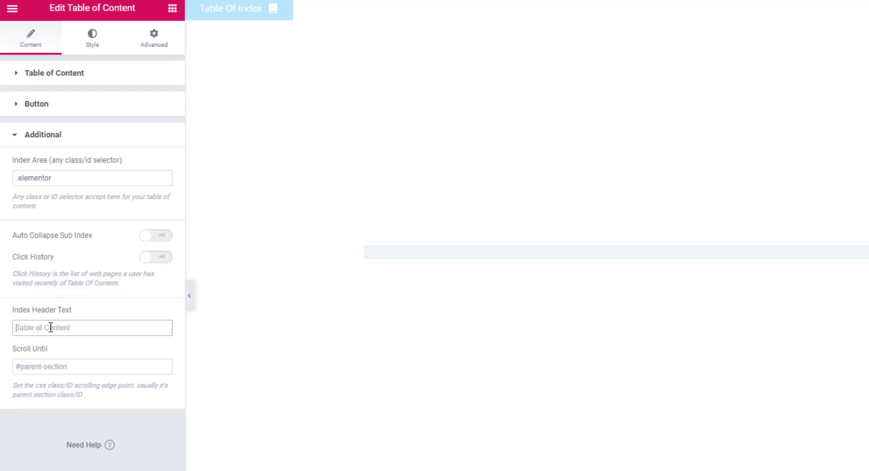
text(Myfir)
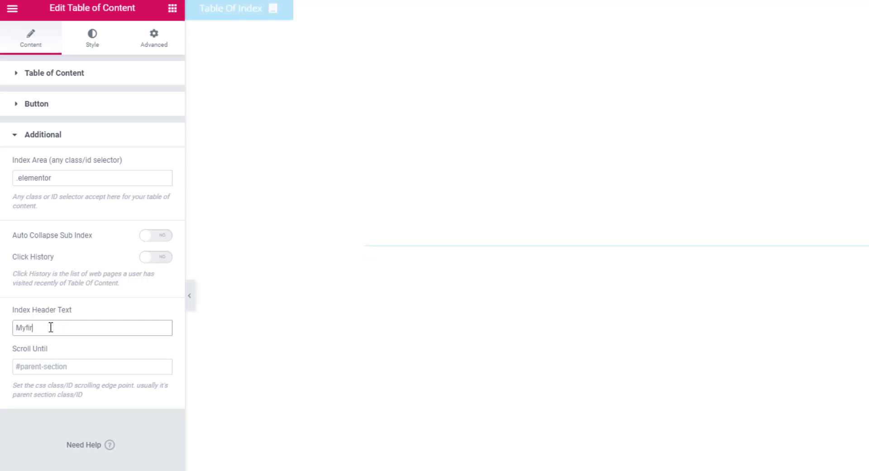
text(st Index)
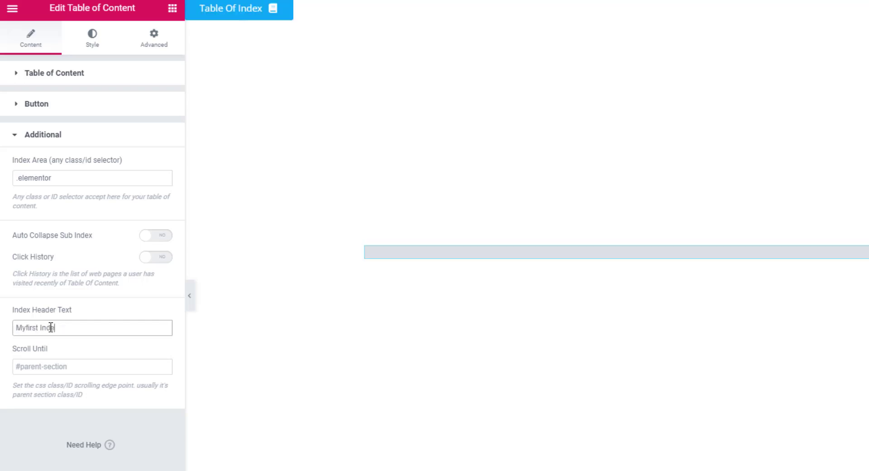
key(Home)
key(Right)
key(Right)
click(229, 14)
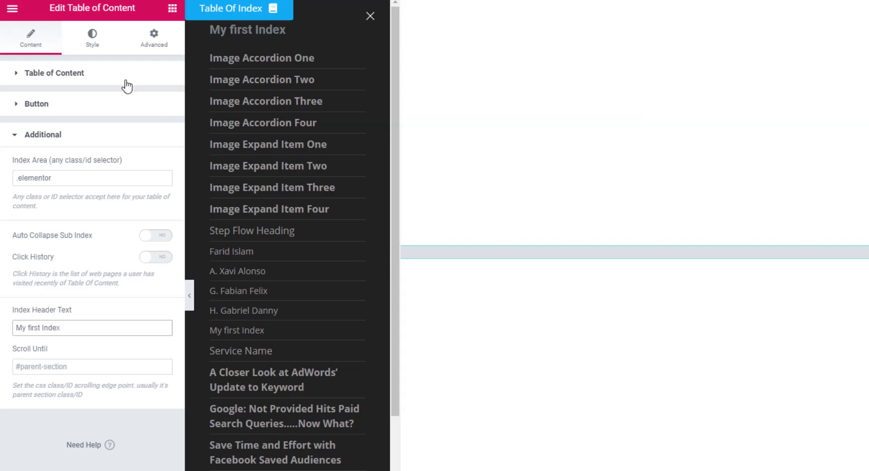
- Set the index's Header Text Color to light red #FC7878 and shift its hue towards yellow
click(93, 51)
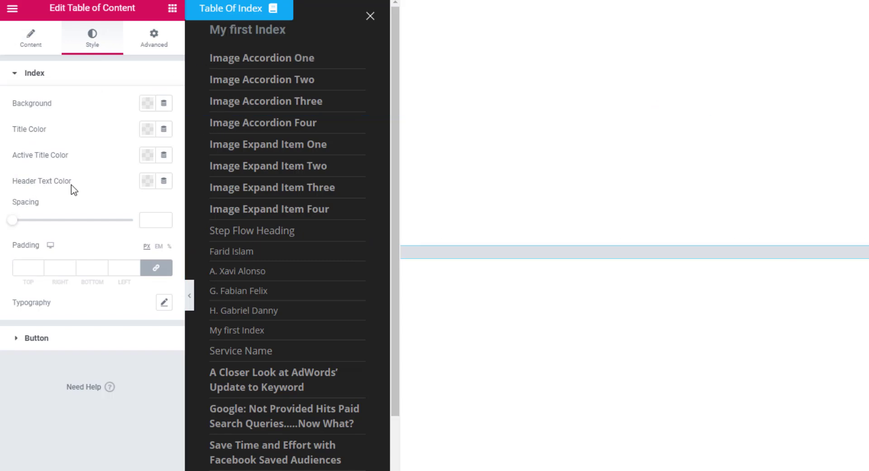
click(148, 182)
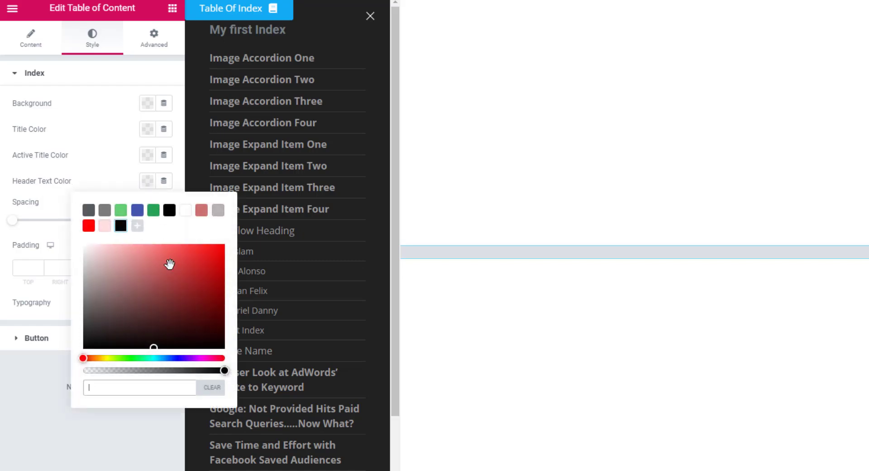
mouse_move(171, 257)
mouse_down()
mouse_move(172, 246)
mouse_move(157, 245)
mouse_up()
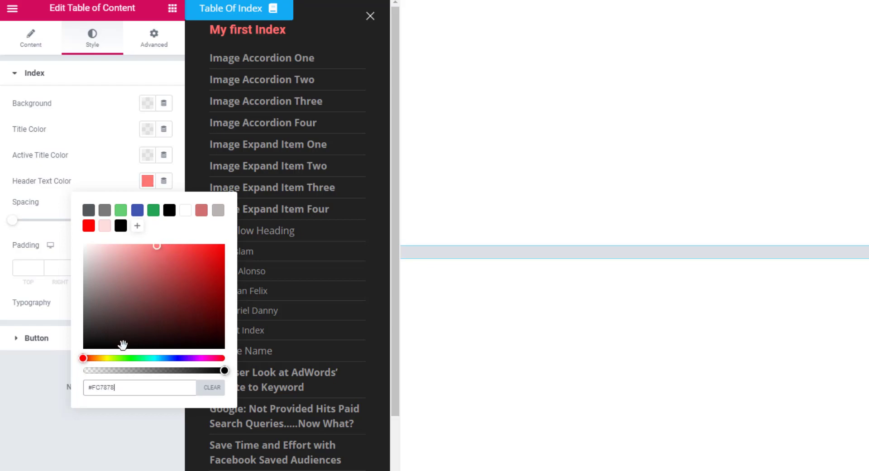
click(103, 358)
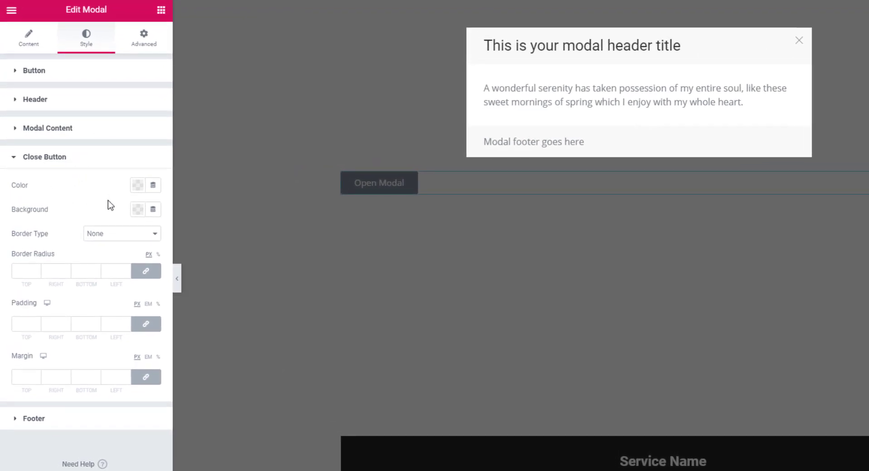
- Set the background color of the modal's close button to grey #B6ACAC
click(138, 210)
click(79, 288)
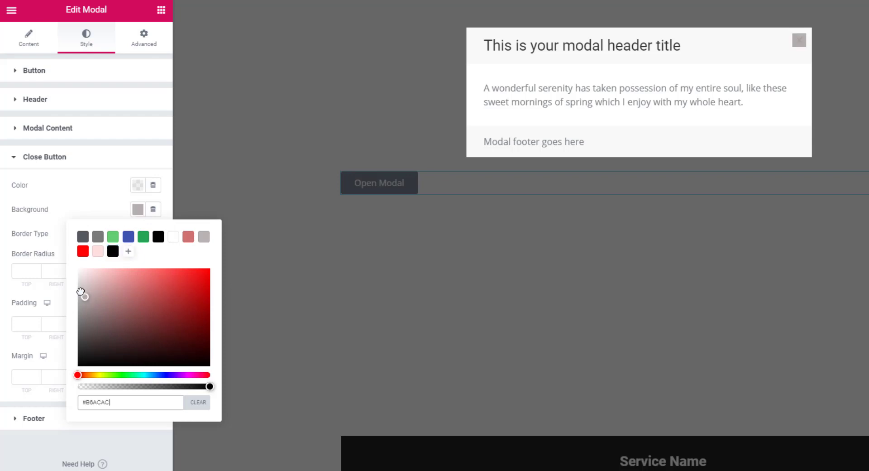
- Set the modal close button's background to black #000000 and its icon color to white #FFFFFF
drag(76, 308, 71, 392)
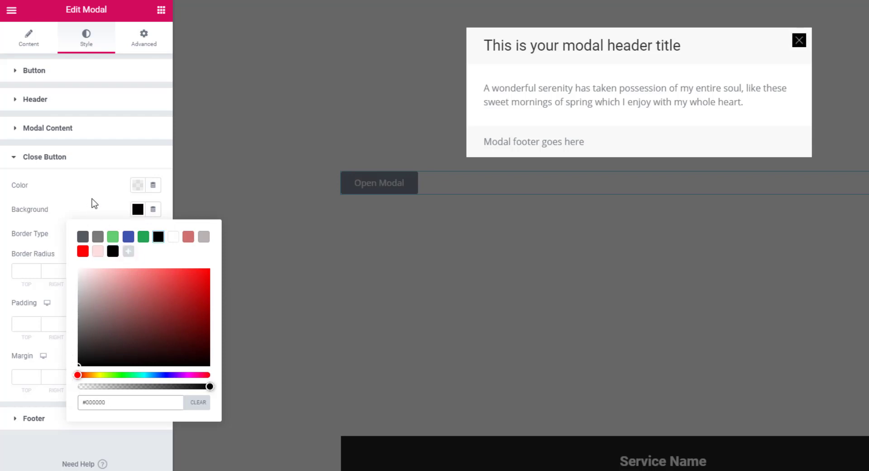
click(137, 184)
drag(101, 268, 74, 243)
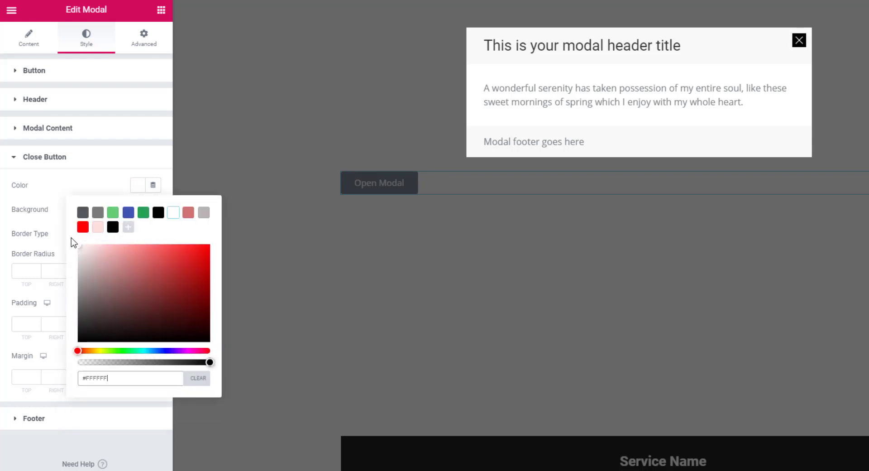
click(73, 188)
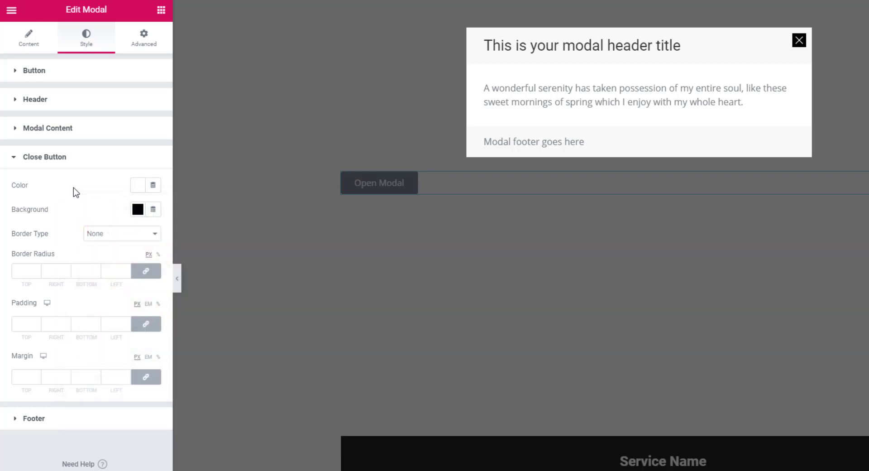
- Give the modal's close button a solid border with a width of 2 on all sides
click(155, 235)
click(100, 255)
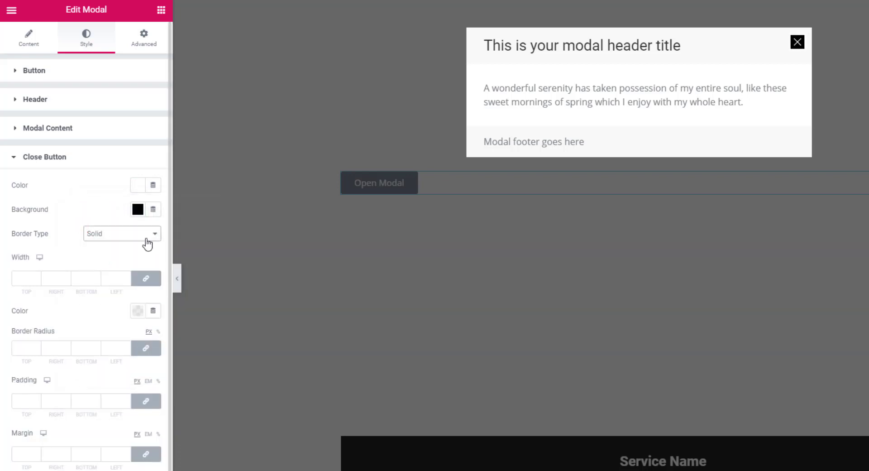
click(26, 279)
text(2)
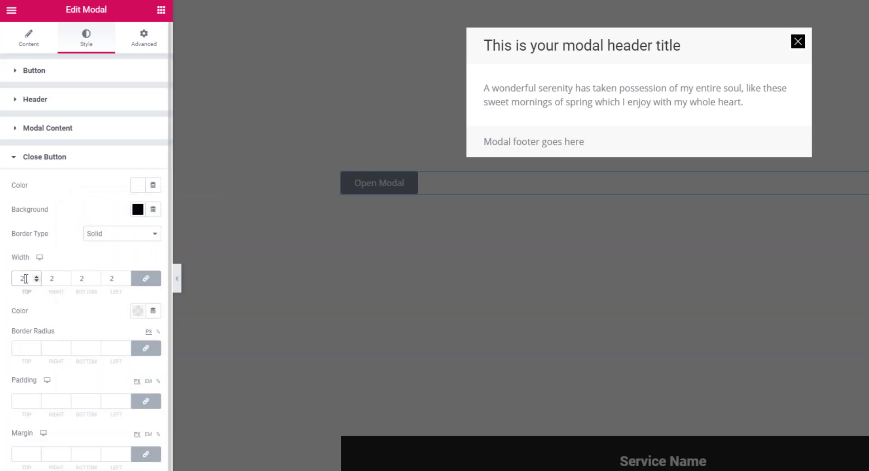
- Set the close button's border radius to 16 and pick a light grey border color
click(20, 347)
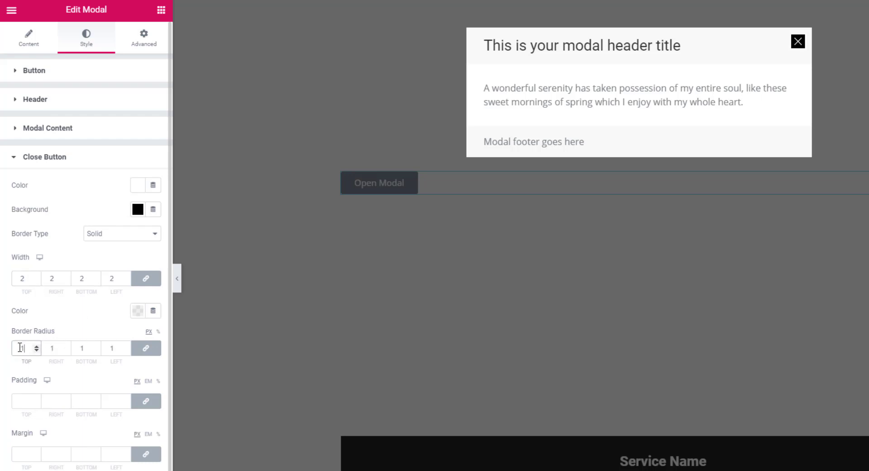
text(16)
click(138, 311)
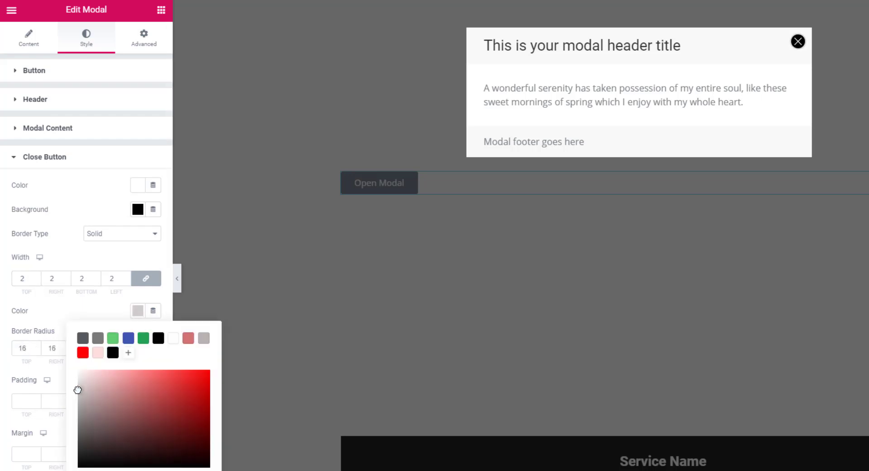
- Set the close button's padding to 10 on all sides and increase its border radius to 22
click(29, 400)
text(10)
click(37, 346)
click(37, 346)
click(37, 345)
click(37, 346)
click(36, 346)
click(37, 345)
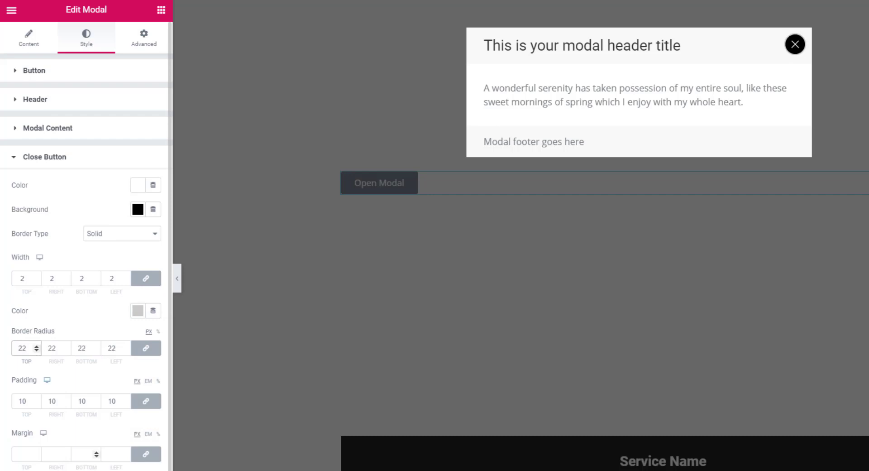
- Shift the close button's border color hue to amber and pick a bright shade of it
click(138, 311)
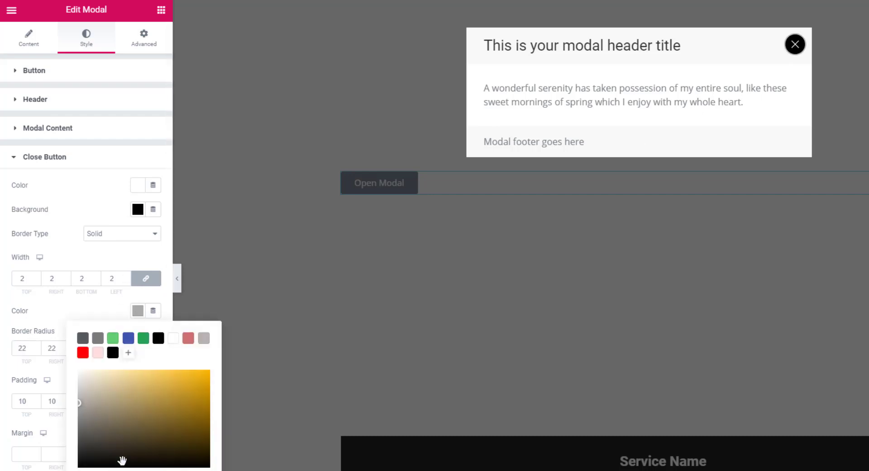
click(206, 373)
click(783, 103)
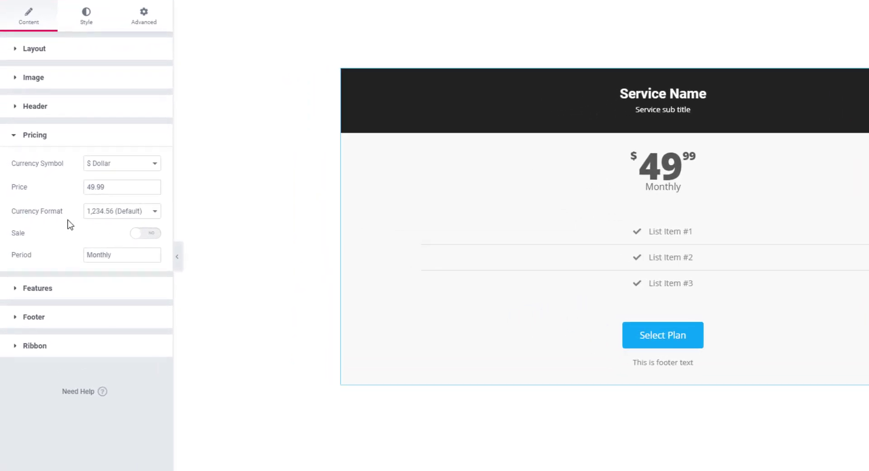
- Review the price table's Currency Format options and keep 1,234.56 (Default)
click(111, 215)
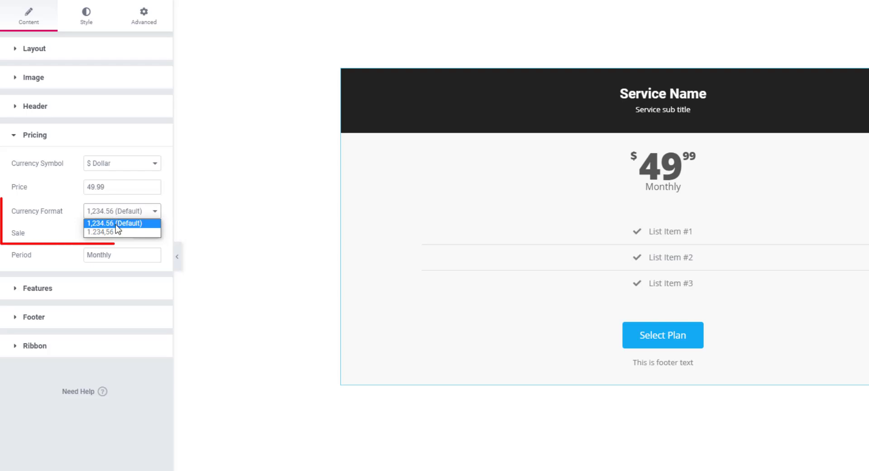
click(110, 224)
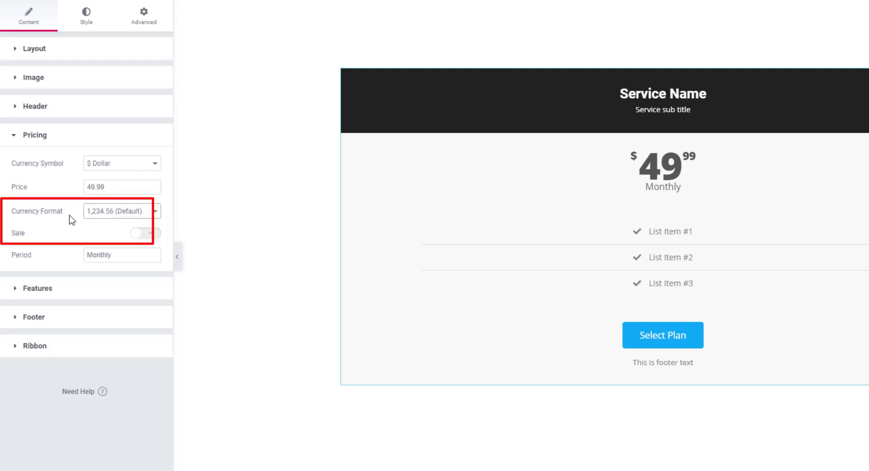
- Try the Right position for the price table's currency symbol in the Pricing style settings and return it to Left
click(86, 25)
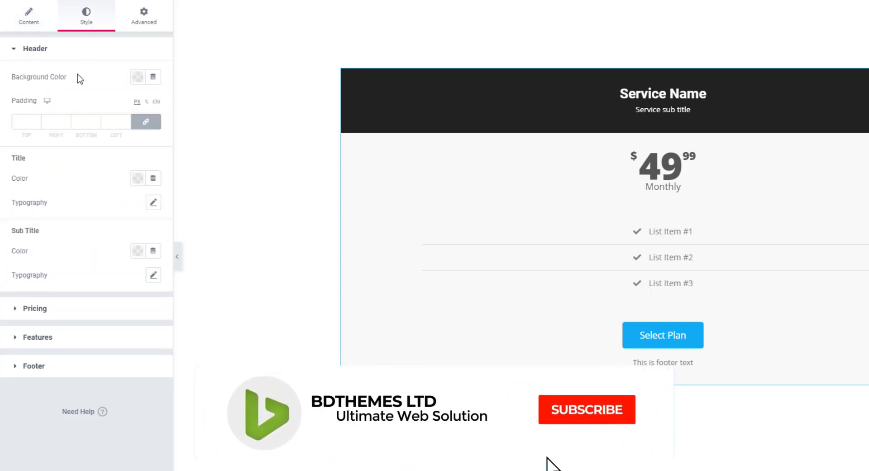
click(53, 312)
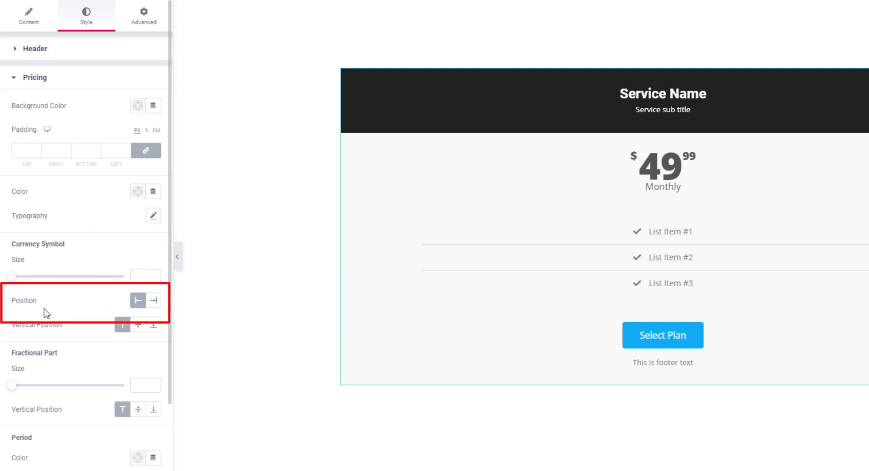
click(153, 303)
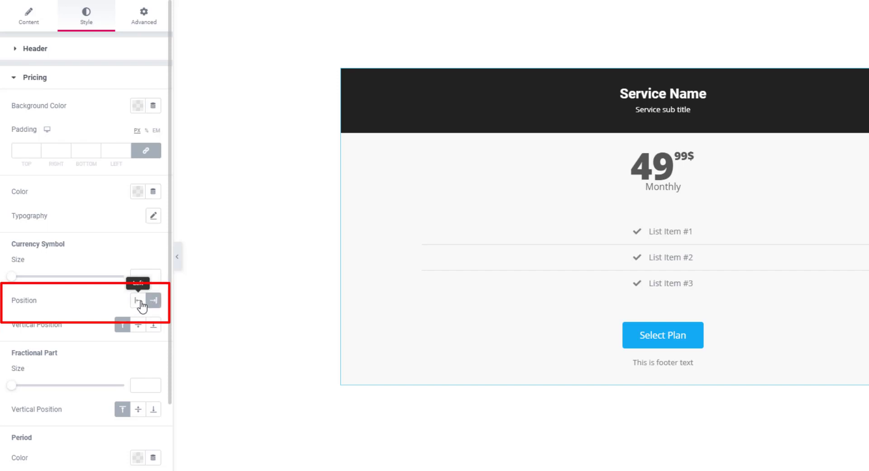
click(141, 304)
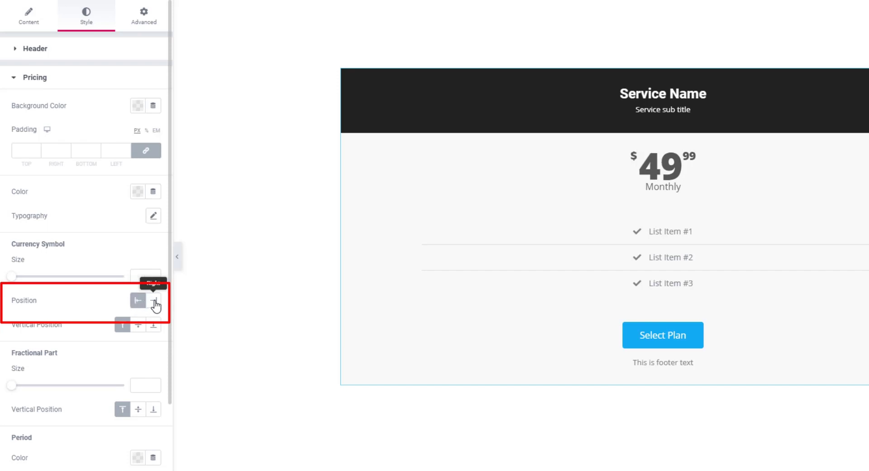
click(154, 302)
click(139, 304)
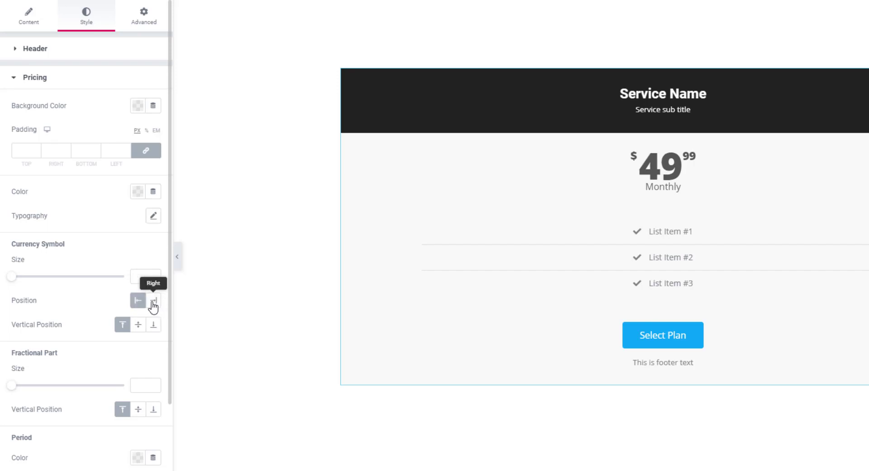
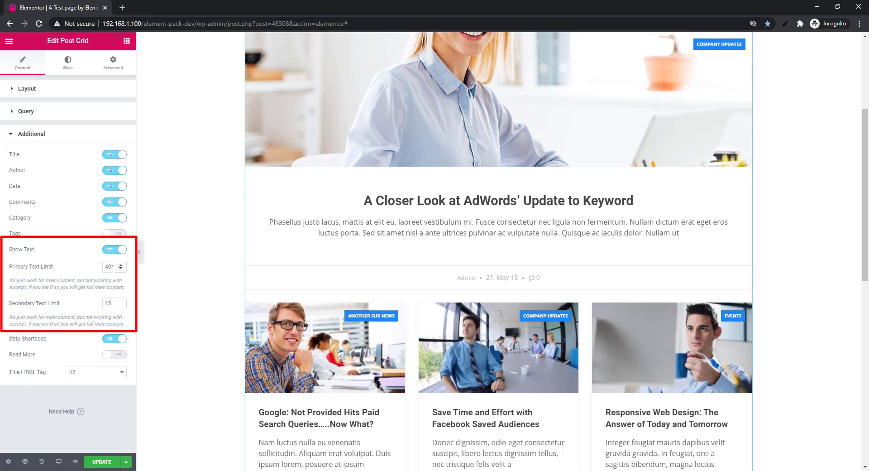
- Set the Post Grid's Primary Text Limit to 60 and its Secondary Text Limit to 25, and check the excerpts
drag(109, 267, 105, 267)
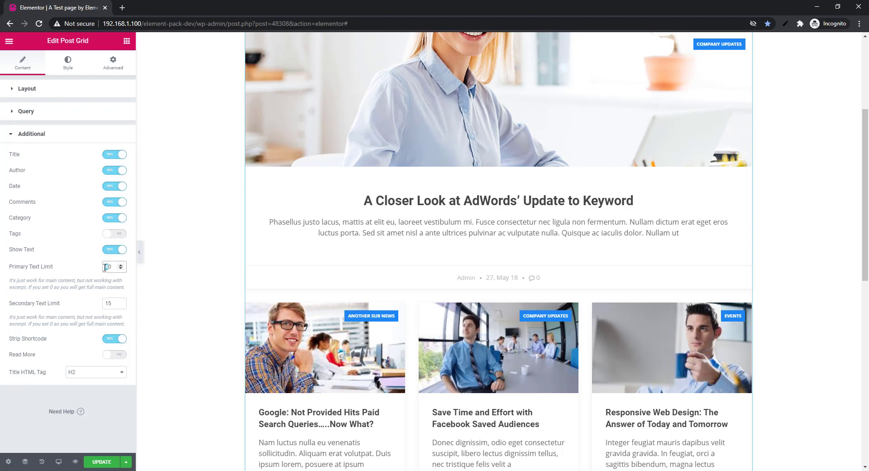
text(6)
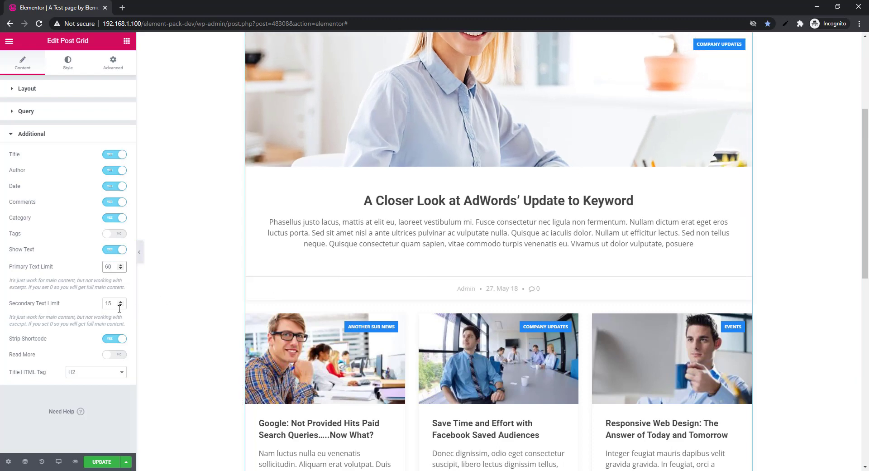
drag(109, 303, 105, 304)
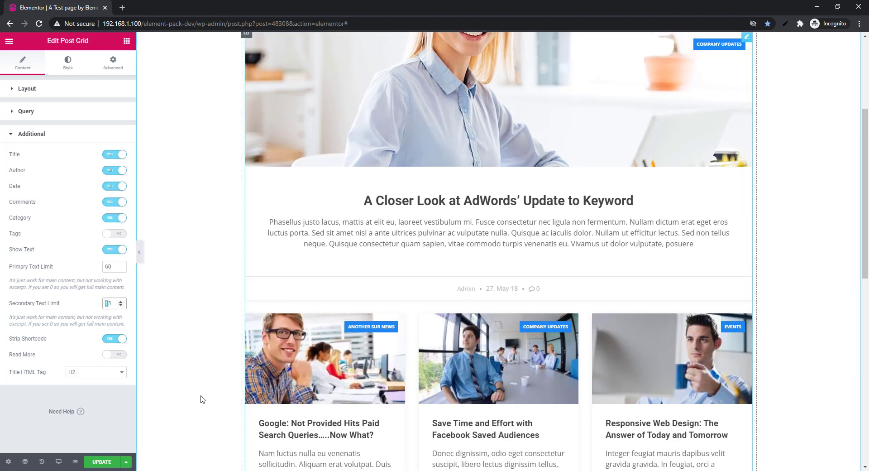
text(2)
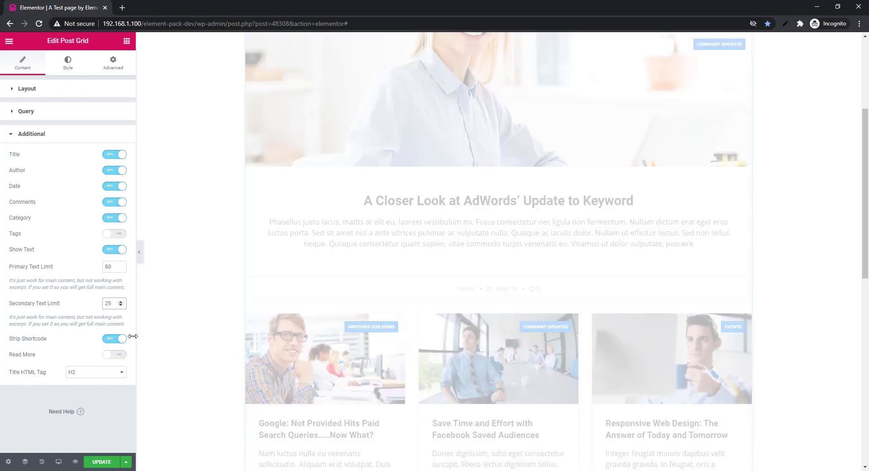
scroll(374, 355, down, 3)
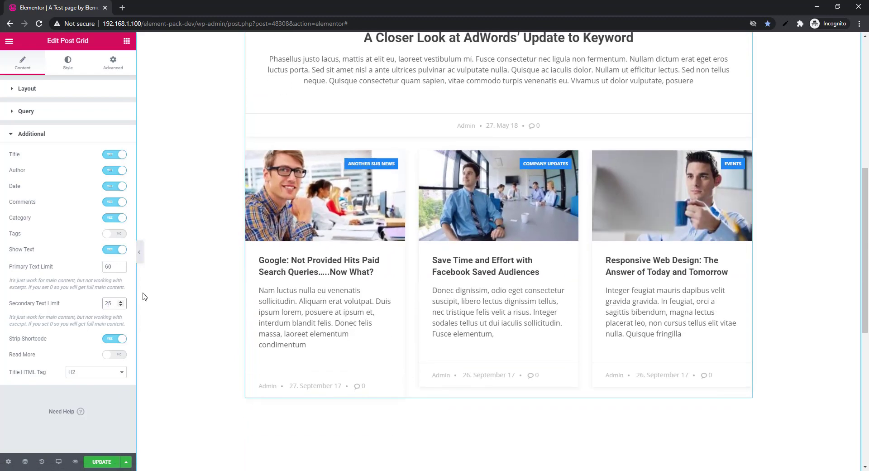
key(BackSpace)
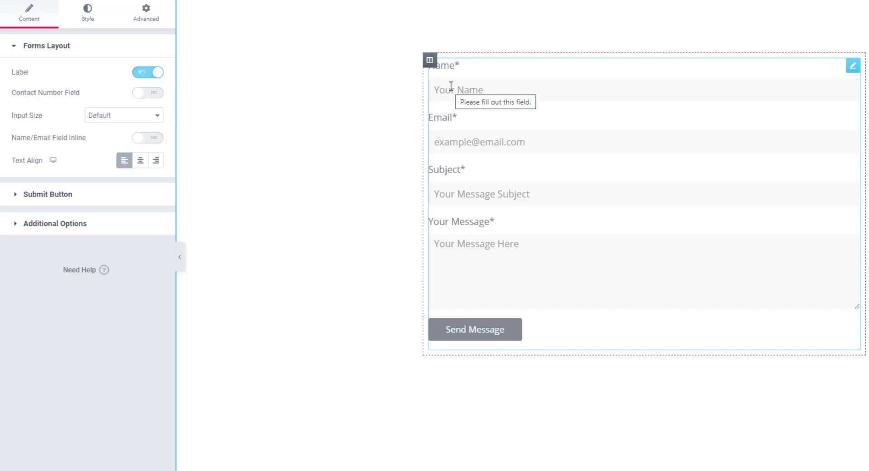
- Switch the contact form's Label option off and back on twice to compare the form with and without labels
click(142, 74)
click(152, 77)
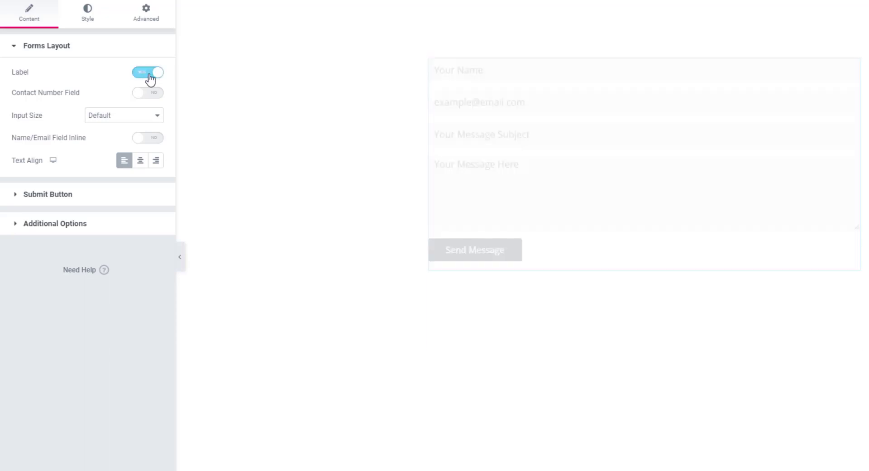
click(146, 79)
click(156, 77)
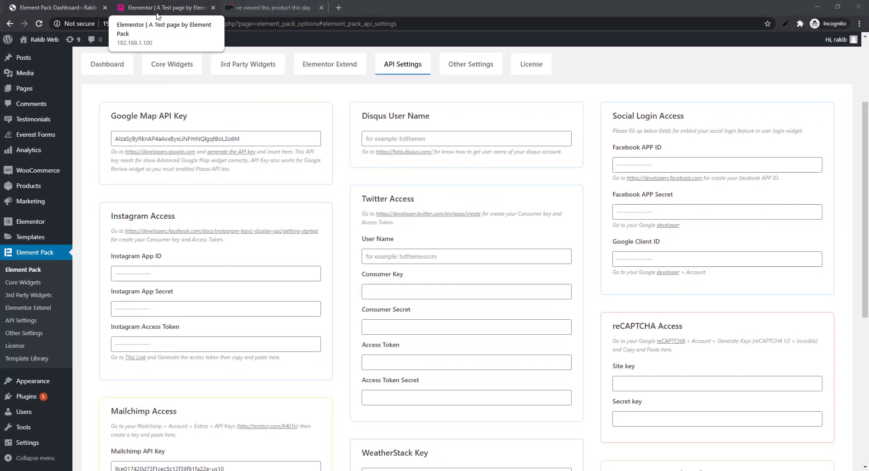
- Switch to the Elementor test page and place the cursor in the Instagram widget's optional Instagram Token field
click(165, 6)
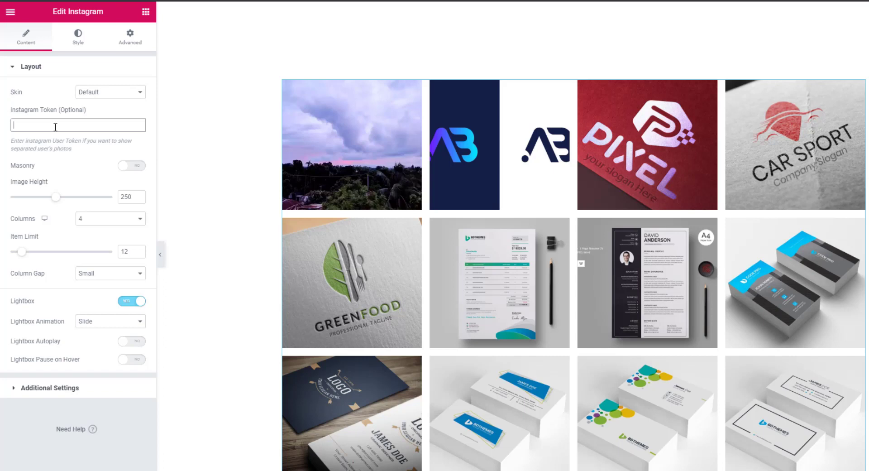
click(43, 126)
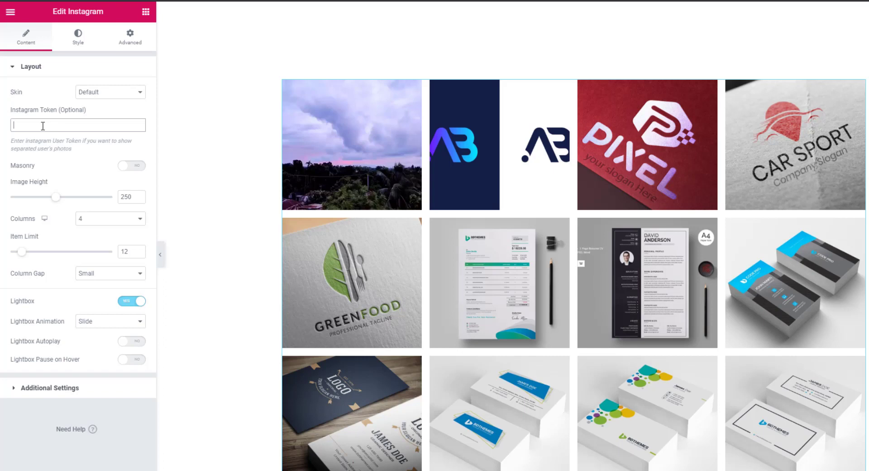